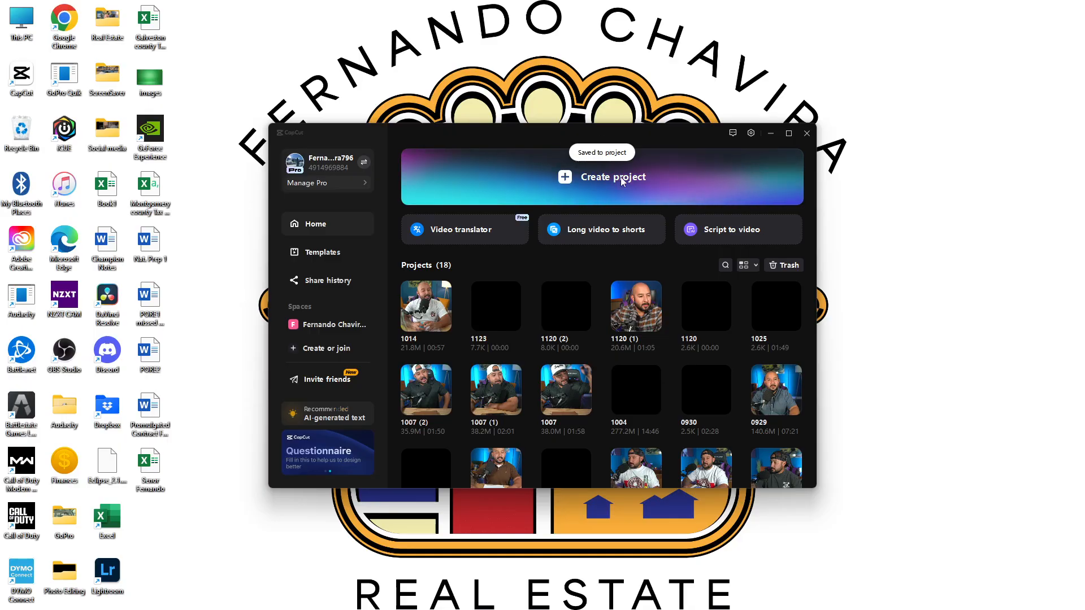
{"action": "left_click", "coordinate": [621, 178]}
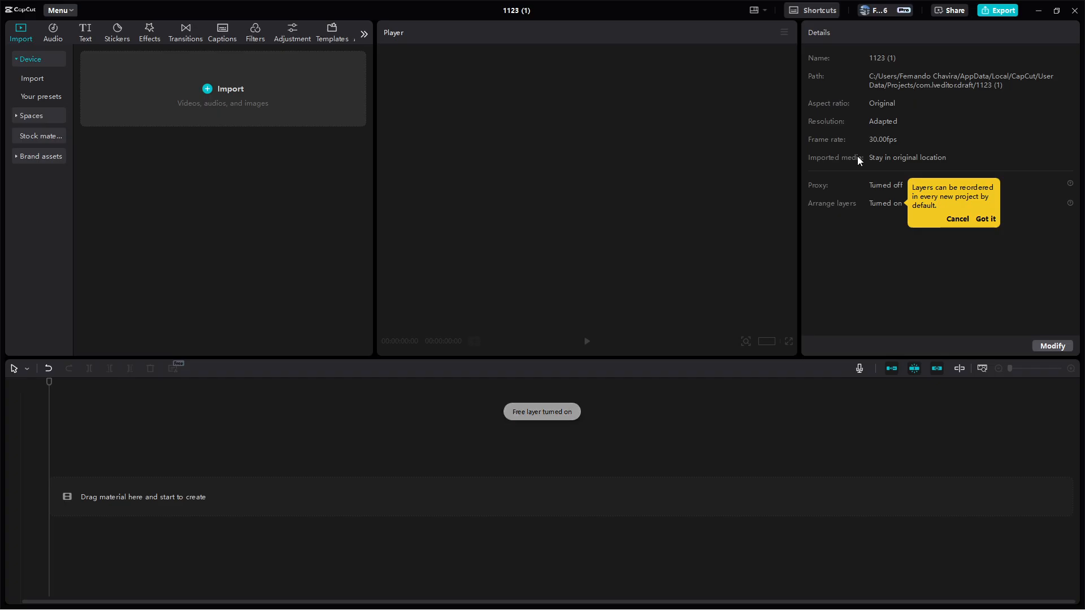
{"action": "left_click", "coordinate": [220, 98]}
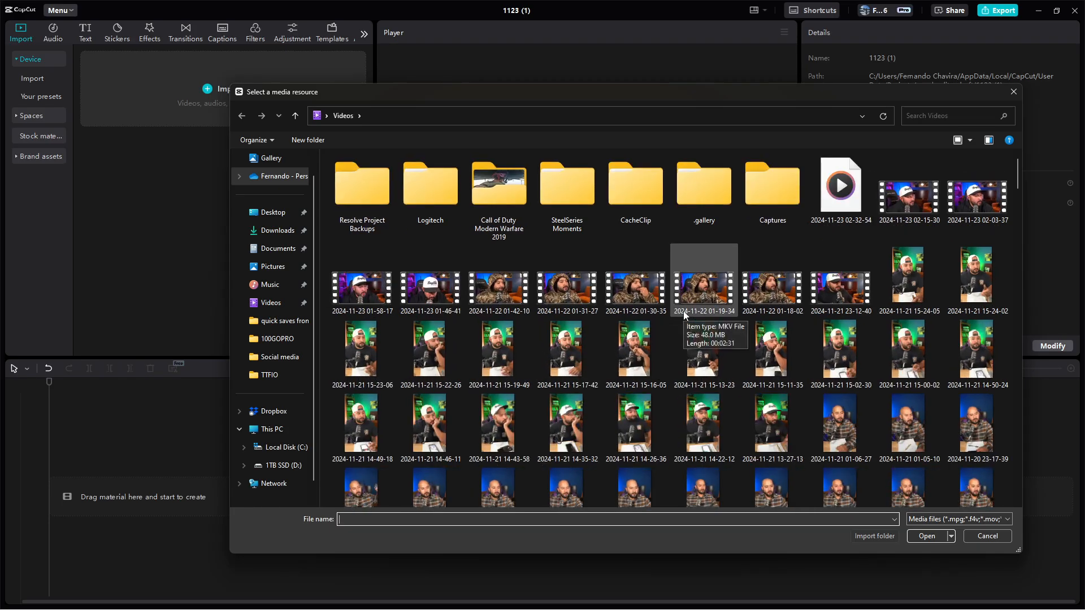
{"action": "scroll", "coordinate": [683, 311], "scroll_direction": "up", "scroll_amount": 2, "text": "ctrl"}
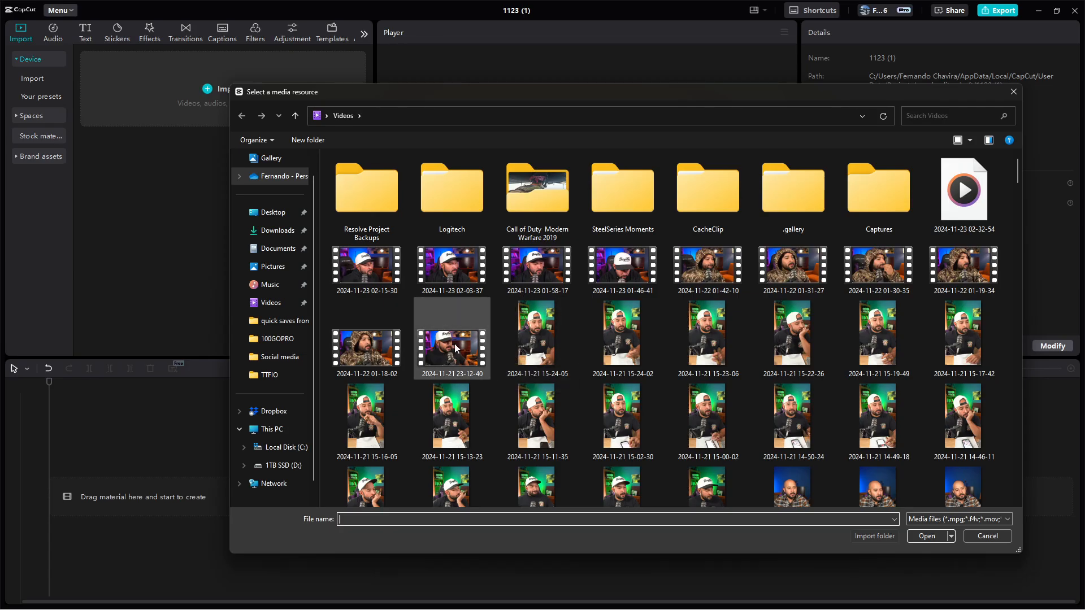
{"action": "left_click", "coordinate": [539, 334]}
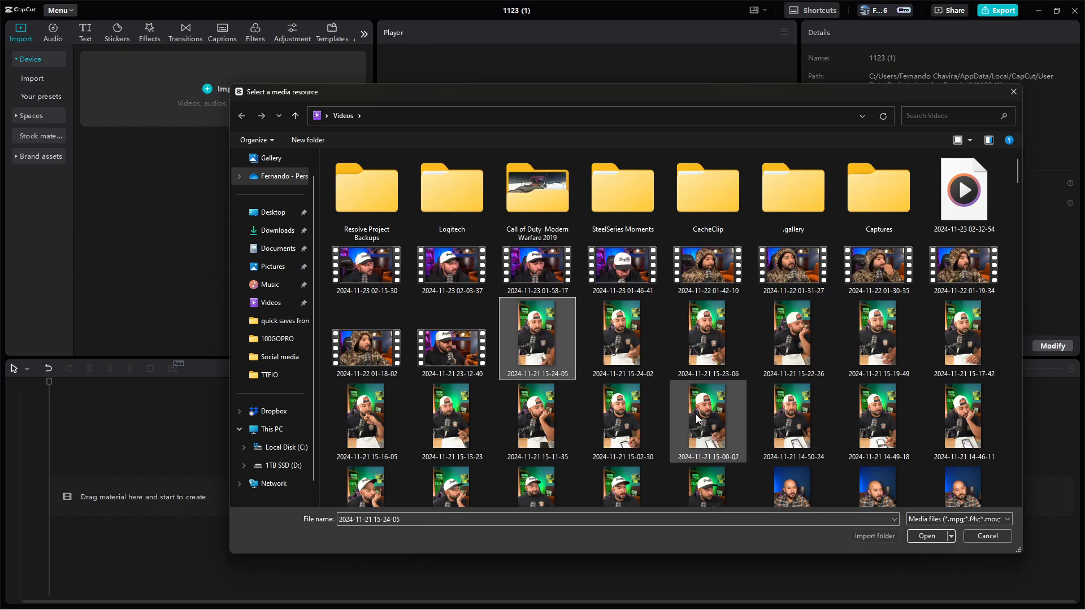
{"action": "left_click", "coordinate": [939, 536]}
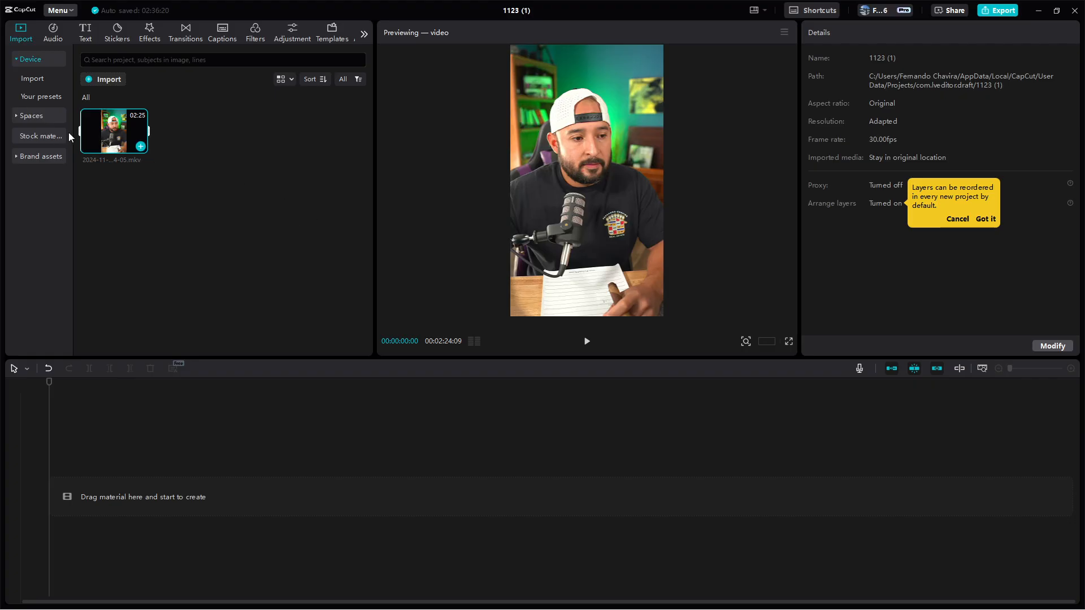
{"action": "left_click", "coordinate": [140, 147]}
{"action": "left_click", "coordinate": [370, 501]}
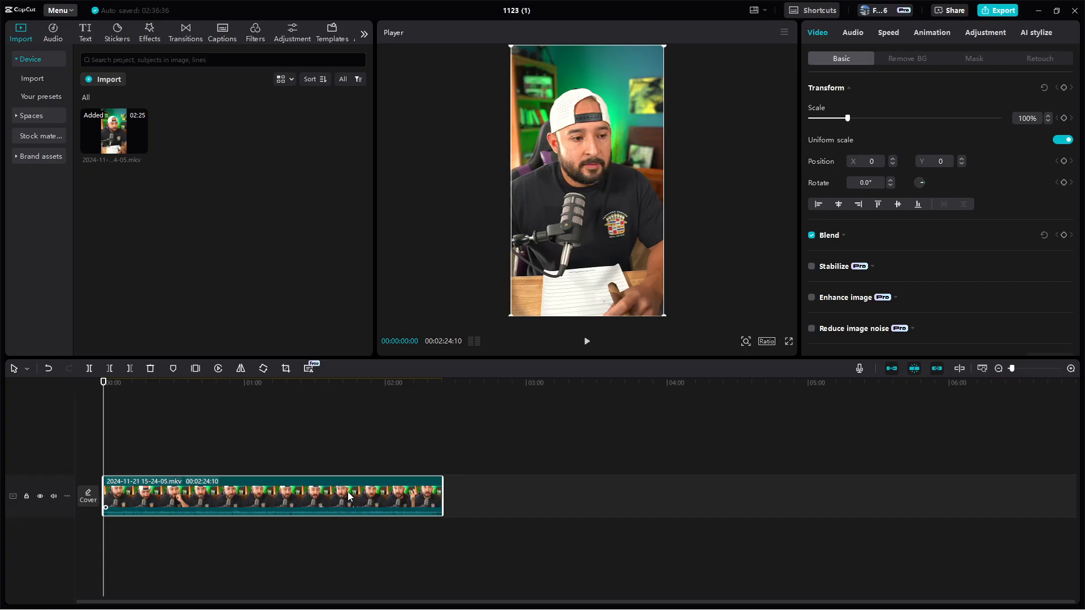
{"action": "key", "text": "Delete"}
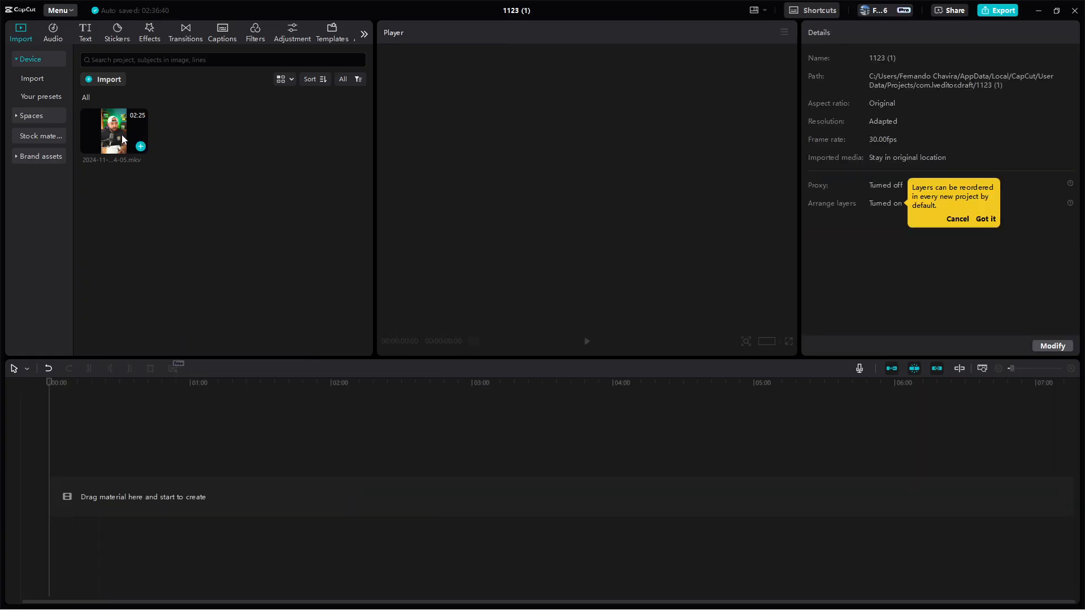
Place the imported clip on the timeline's main track and play it back from about 1:59
{"action": "left_click_drag", "start_coordinate": [112, 133], "coordinate": [124, 497]}
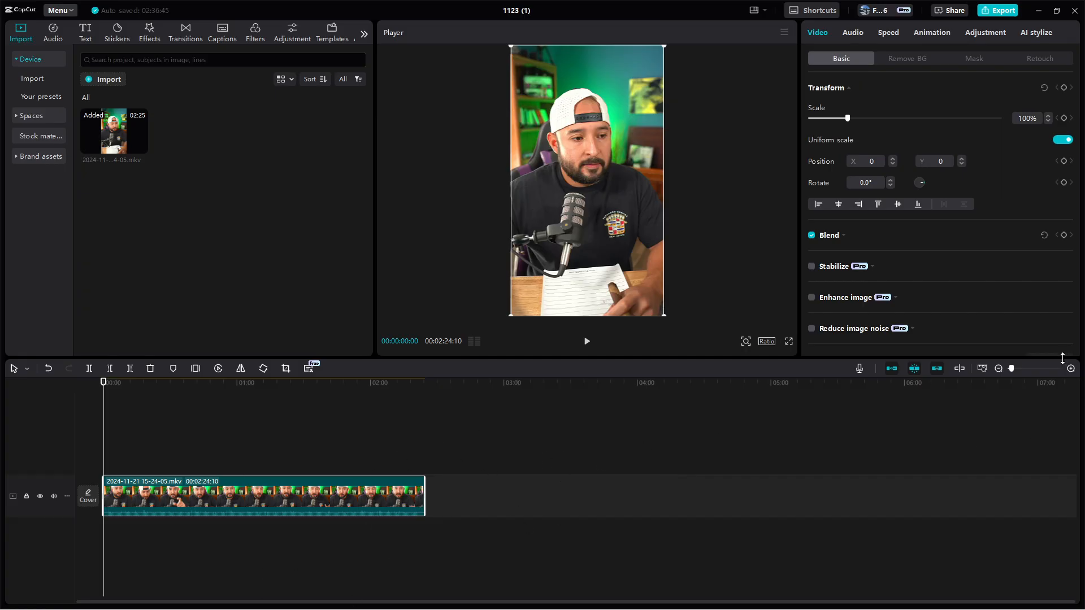
{"action": "left_click", "coordinate": [998, 368]}
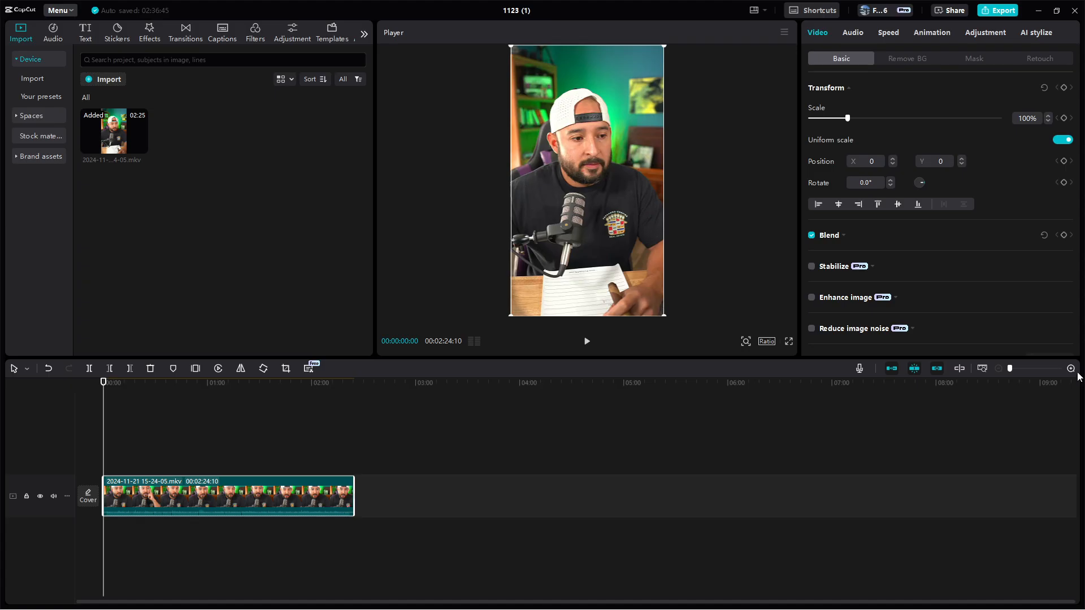
{"action": "left_click", "coordinate": [311, 388]}
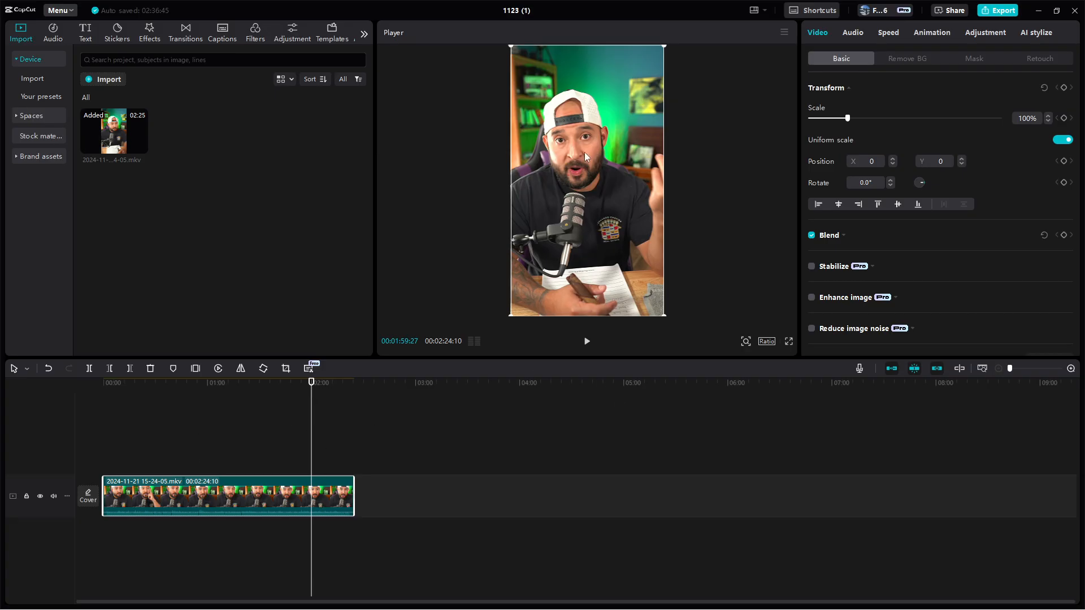
{"action": "left_click", "coordinate": [588, 347]}
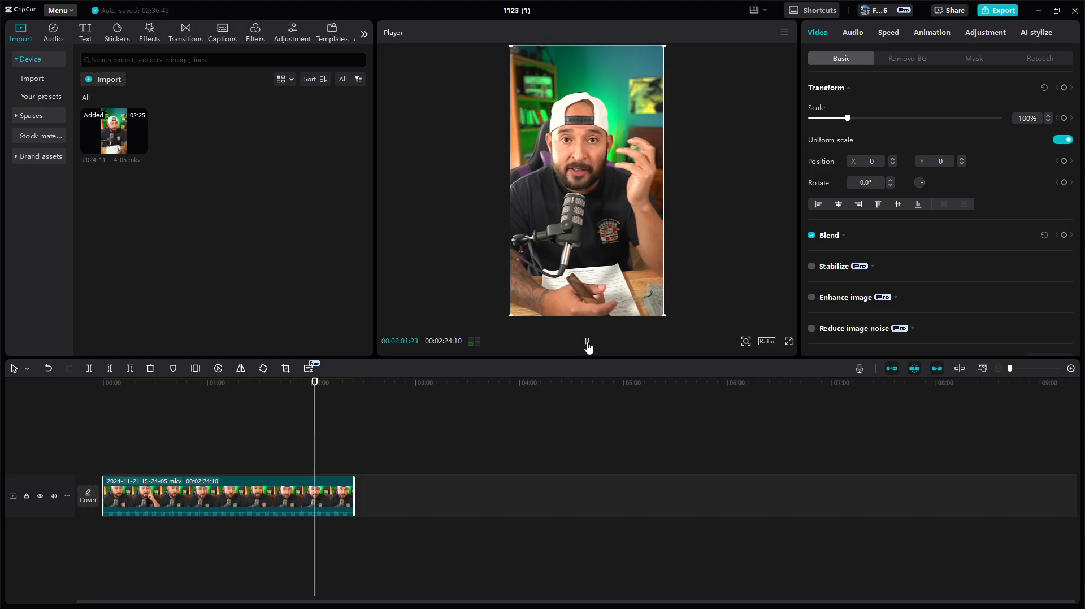
{"action": "left_click", "coordinate": [309, 383]}
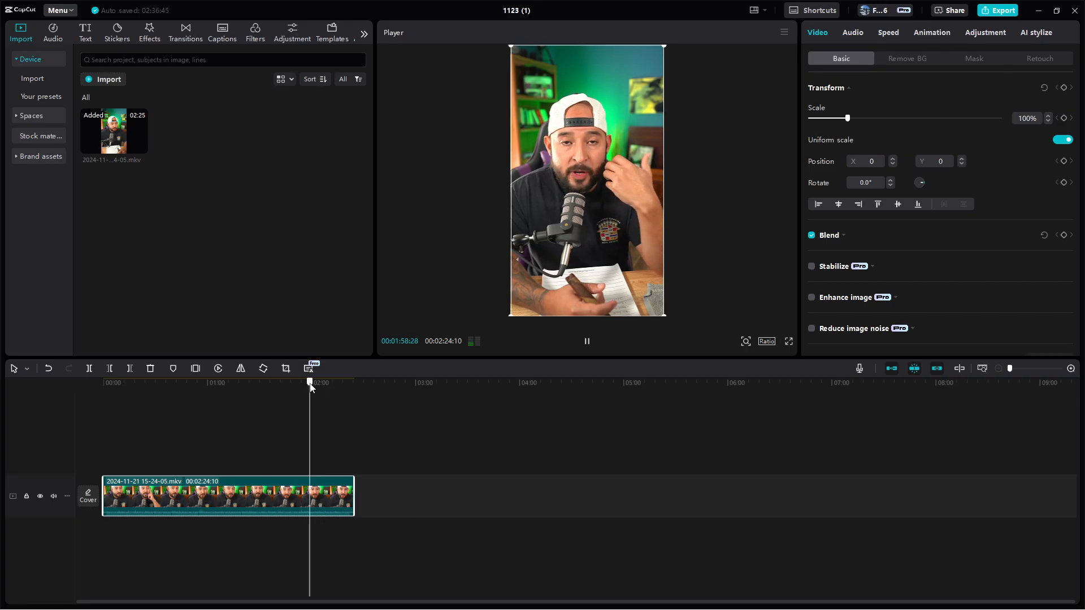
{"action": "left_click", "coordinate": [587, 341]}
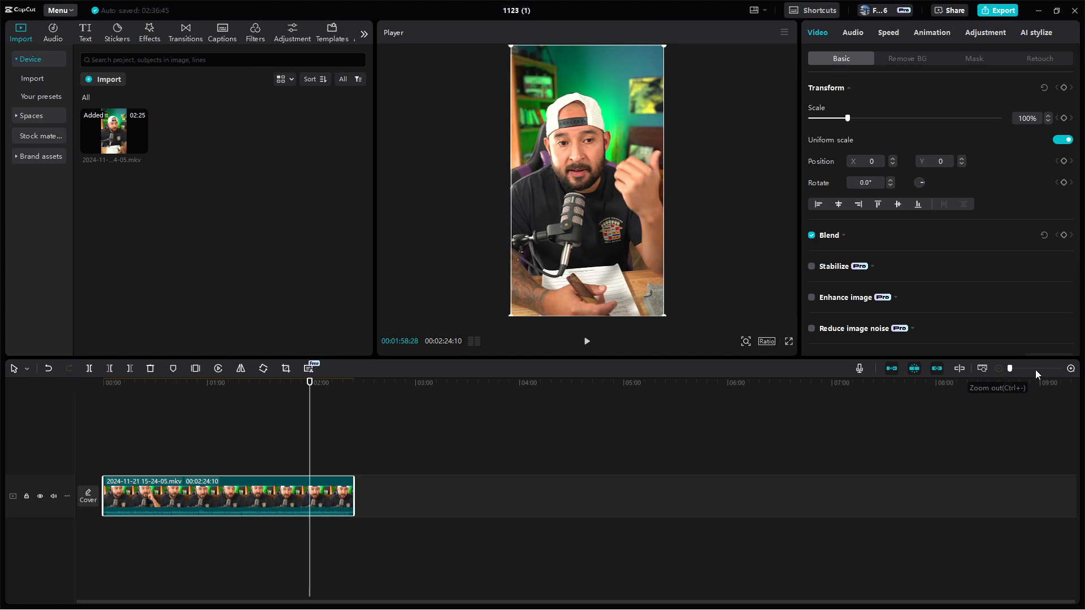
Magnify the timeline for finer editing and bring the beginning of the clip into view
{"action": "left_click", "coordinate": [1071, 370]}
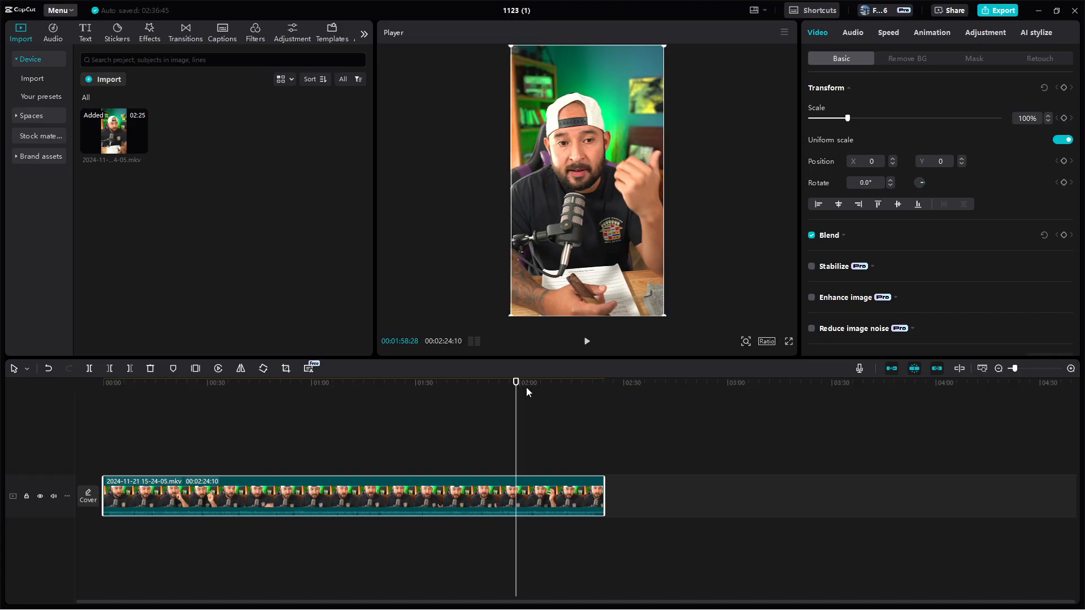
{"action": "left_click", "coordinate": [999, 368]}
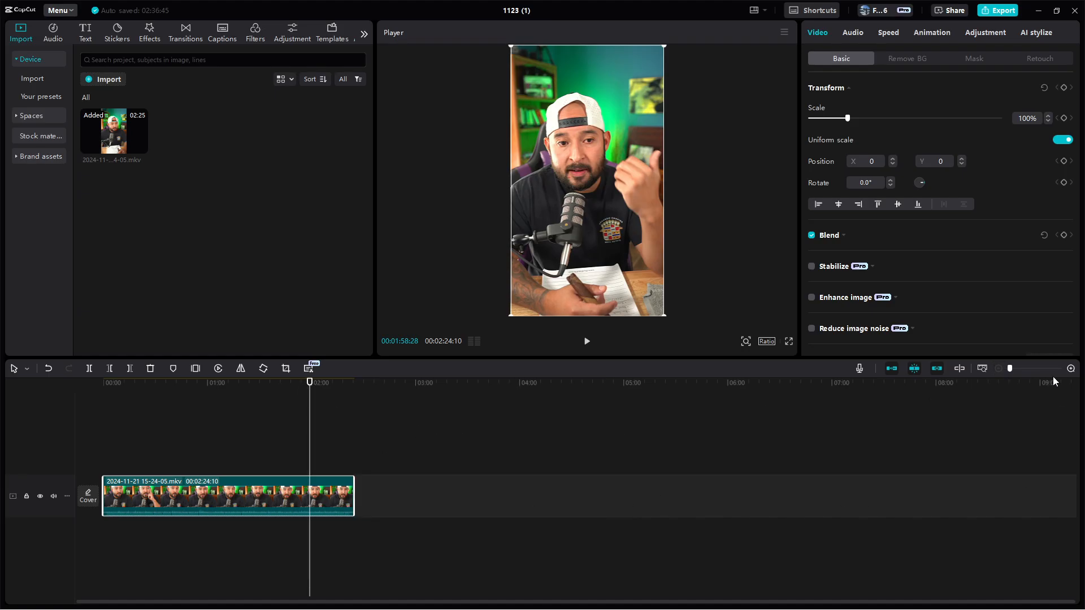
{"action": "left_click", "coordinate": [1071, 369]}
{"action": "left_click", "coordinate": [1071, 368]}
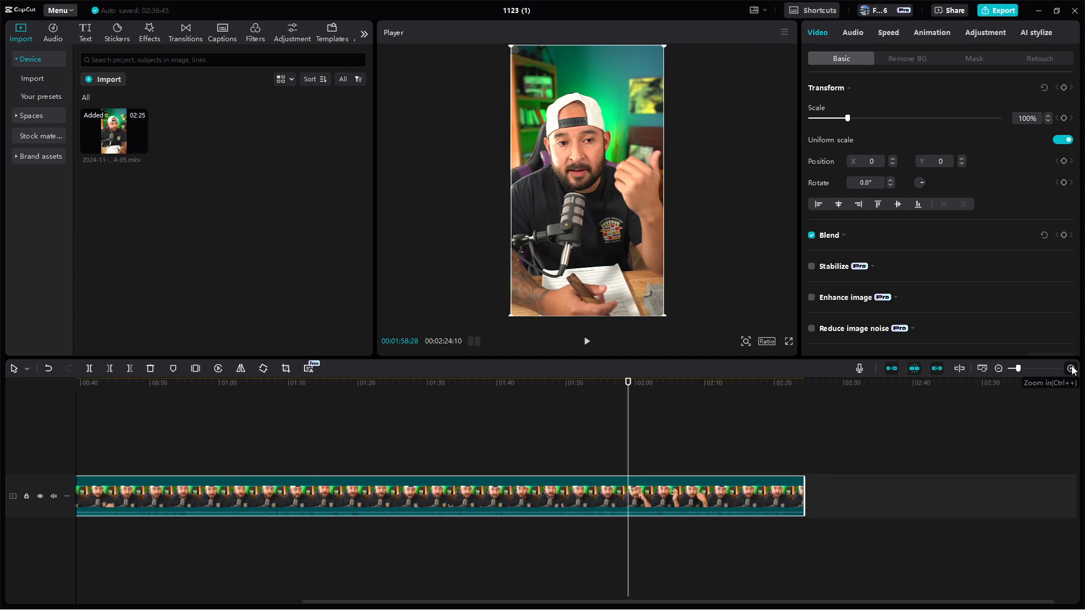
{"action": "left_click", "coordinate": [1071, 369]}
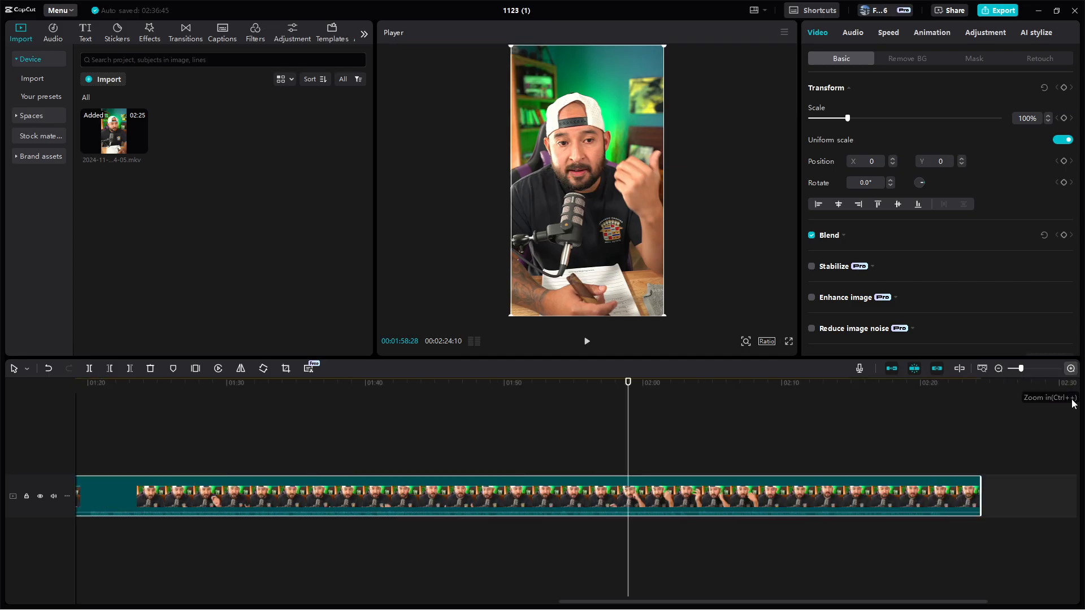
{"action": "left_click", "coordinate": [1070, 368]}
{"action": "left_click_drag", "start_coordinate": [819, 605], "coordinate": [36, 600]}
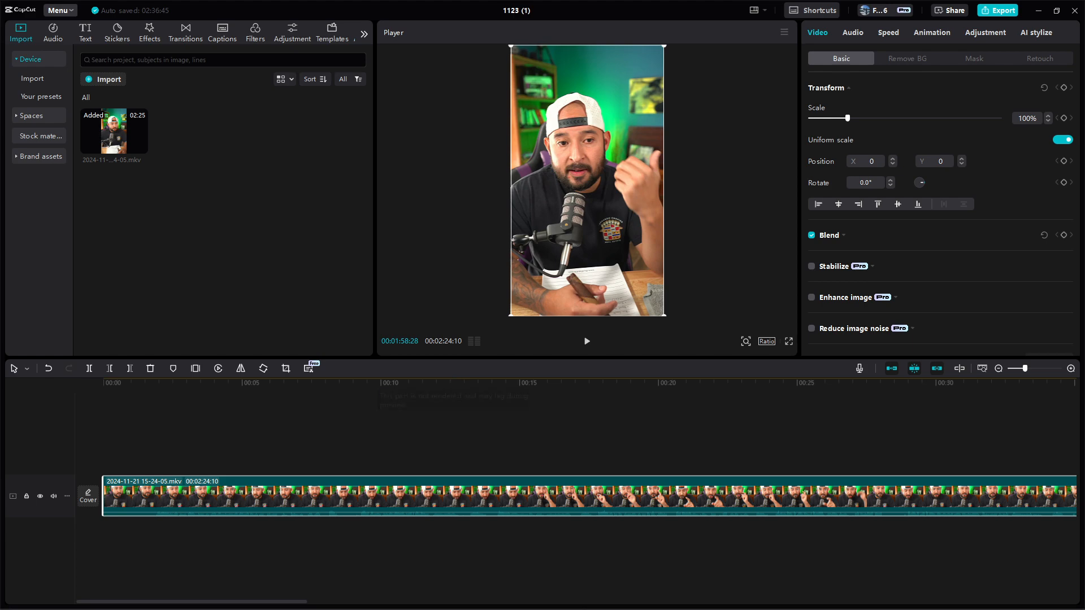
Switch to the browser to examine the reels on the Instagram profile, and return to CapCut
{"action": "left_click", "coordinate": [646, 602]}
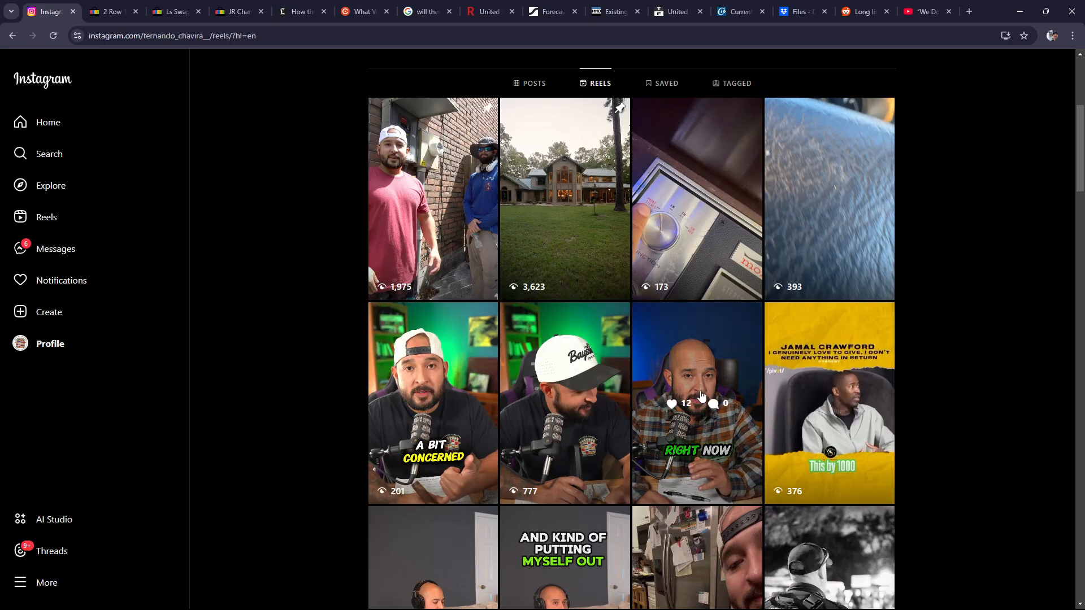
{"action": "scroll", "coordinate": [735, 413], "scroll_direction": "up", "scroll_amount": 5}
{"action": "scroll", "coordinate": [752, 417], "scroll_direction": "down", "scroll_amount": 5}
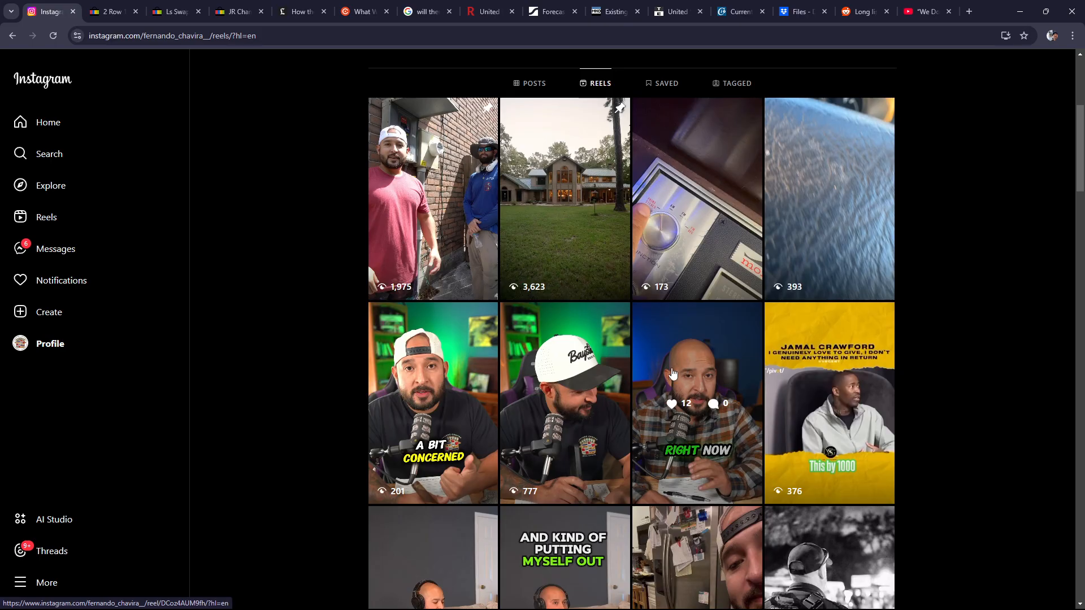
{"action": "scroll", "coordinate": [395, 413], "scroll_direction": "down", "scroll_amount": 1}
{"action": "scroll", "coordinate": [283, 431], "scroll_direction": "up", "scroll_amount": 1}
{"action": "scroll", "coordinate": [1011, 470], "scroll_direction": "down", "scroll_amount": 5}
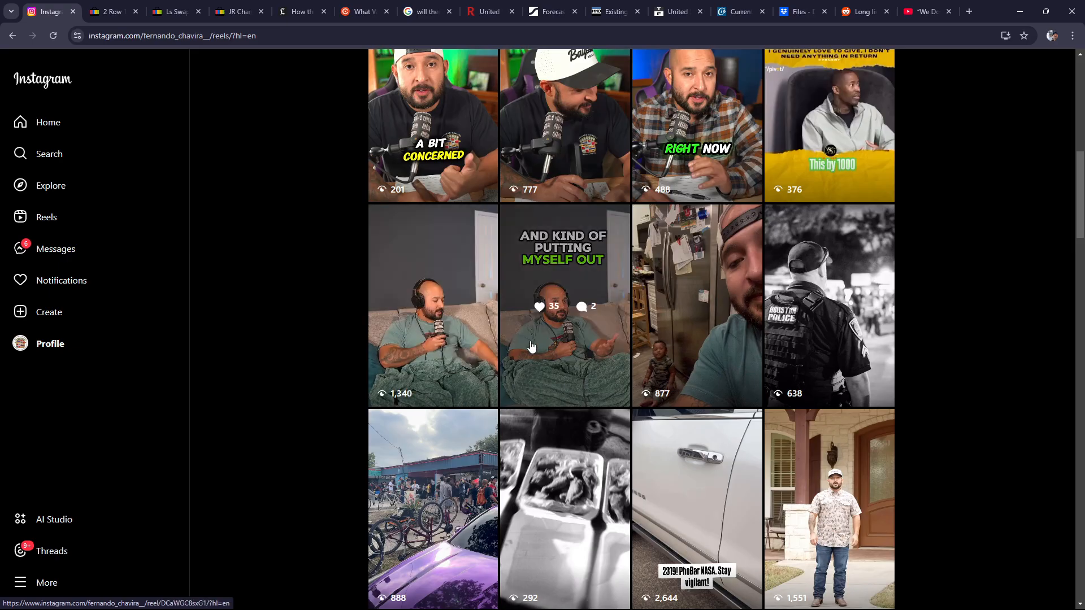
{"action": "scroll", "coordinate": [530, 345], "scroll_direction": "up", "scroll_amount": 10}
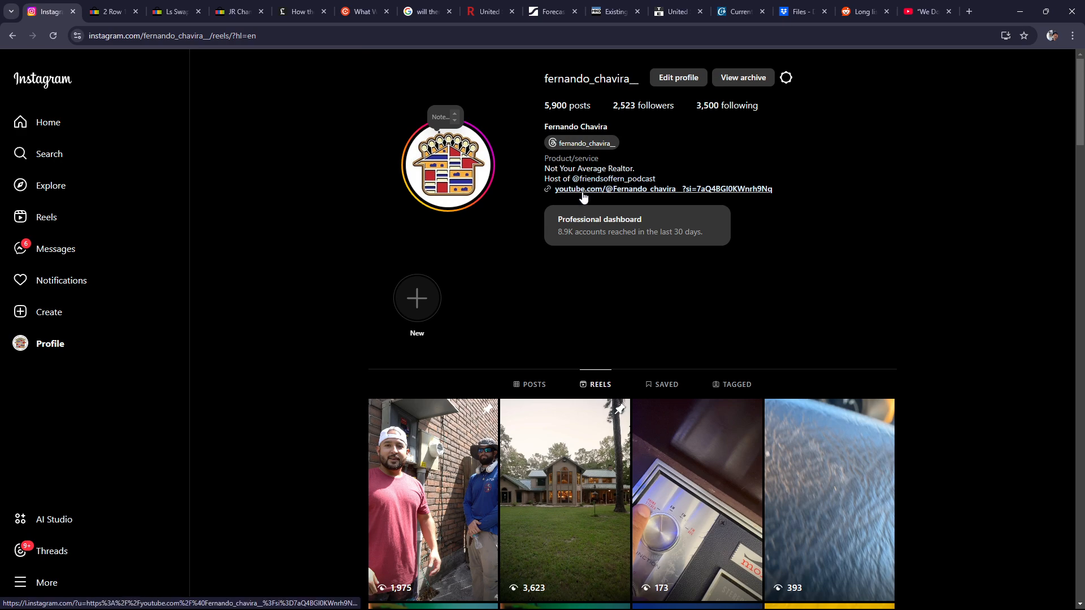
{"action": "scroll", "coordinate": [583, 197], "scroll_direction": "down", "scroll_amount": 5}
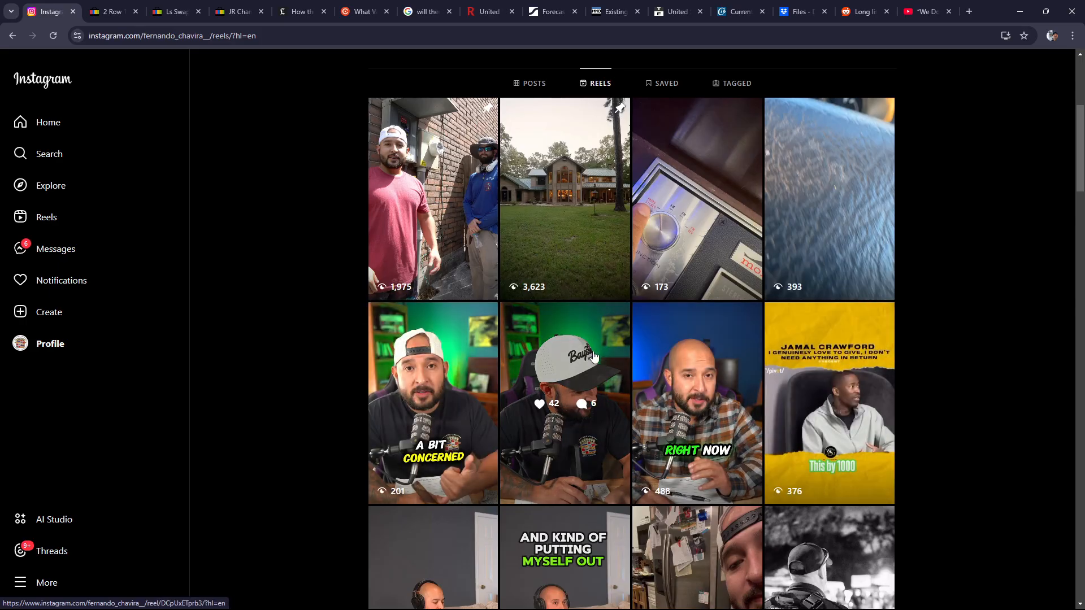
{"action": "scroll", "coordinate": [592, 358], "scroll_direction": "down", "scroll_amount": 3}
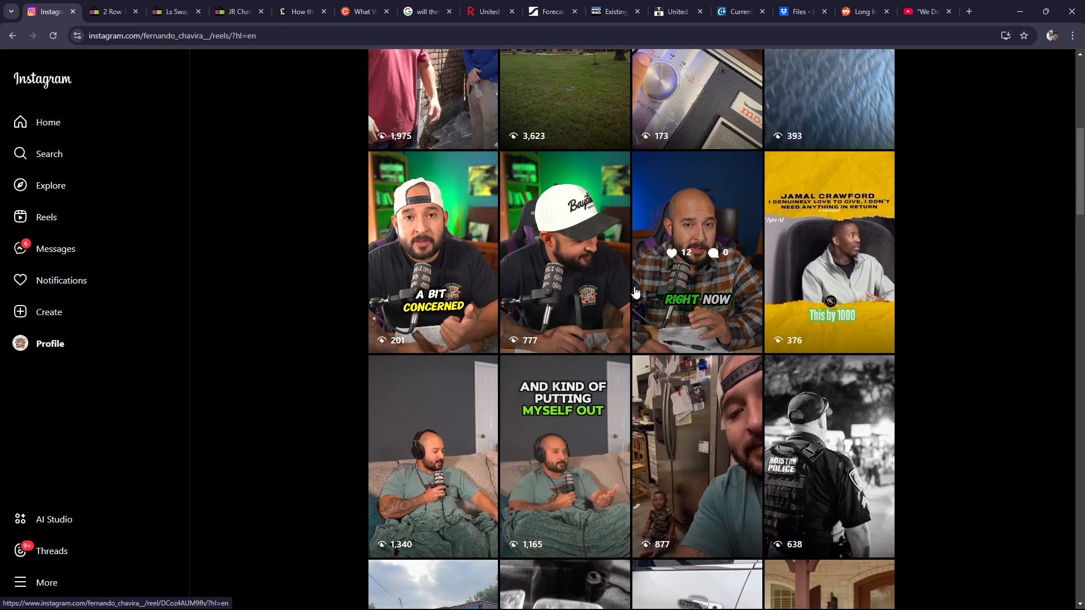
{"action": "scroll", "coordinate": [671, 369], "scroll_direction": "down", "scroll_amount": 3}
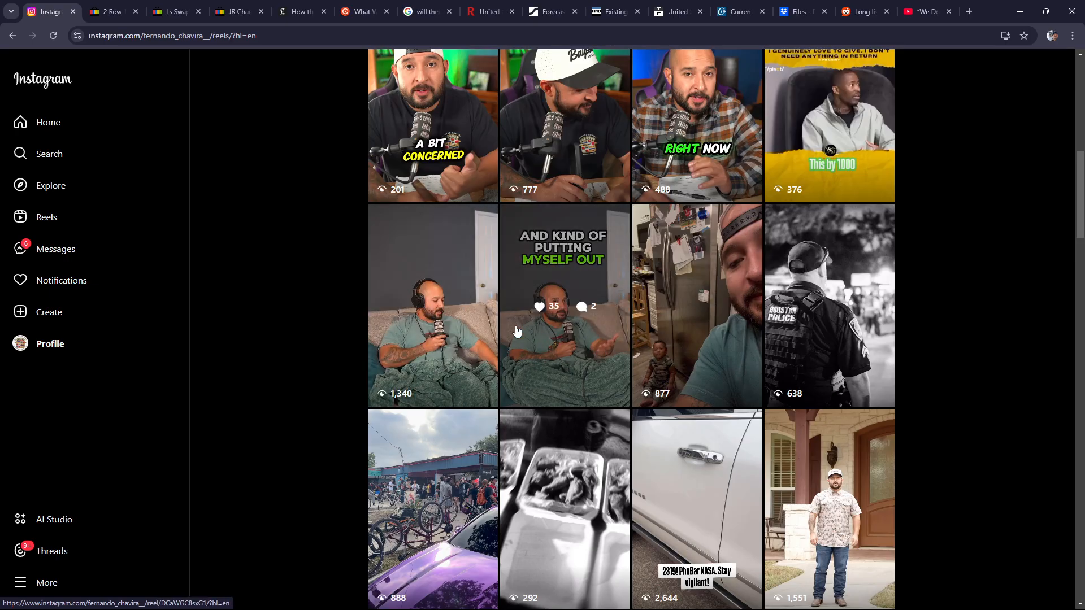
{"action": "scroll", "coordinate": [458, 333], "scroll_direction": "up", "scroll_amount": 3}
{"action": "scroll", "coordinate": [489, 242], "scroll_direction": "down", "scroll_amount": 3}
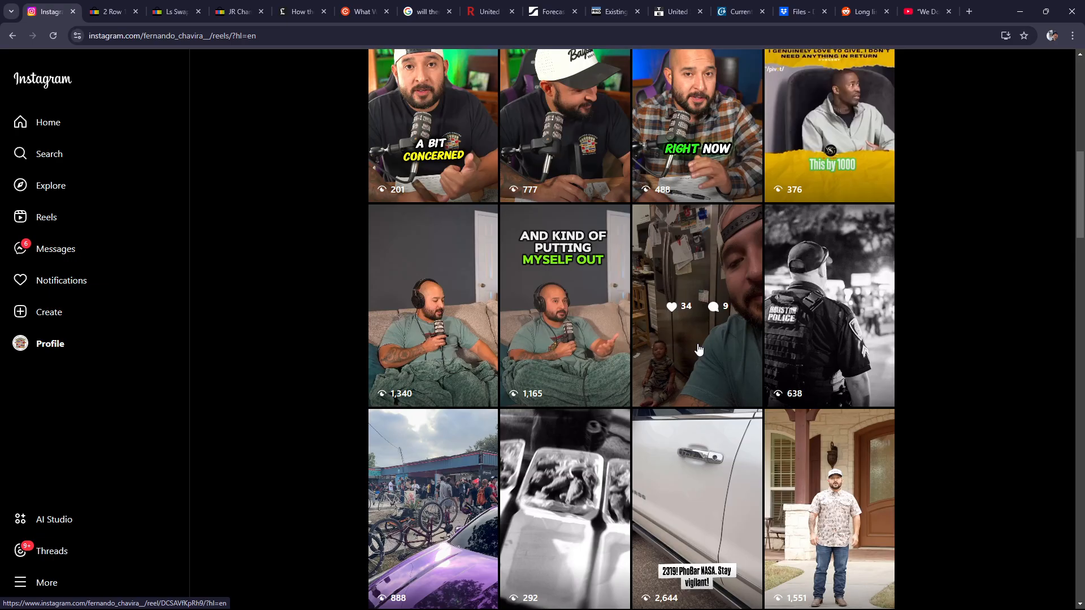
{"action": "scroll", "coordinate": [870, 282], "scroll_direction": "down", "scroll_amount": 3}
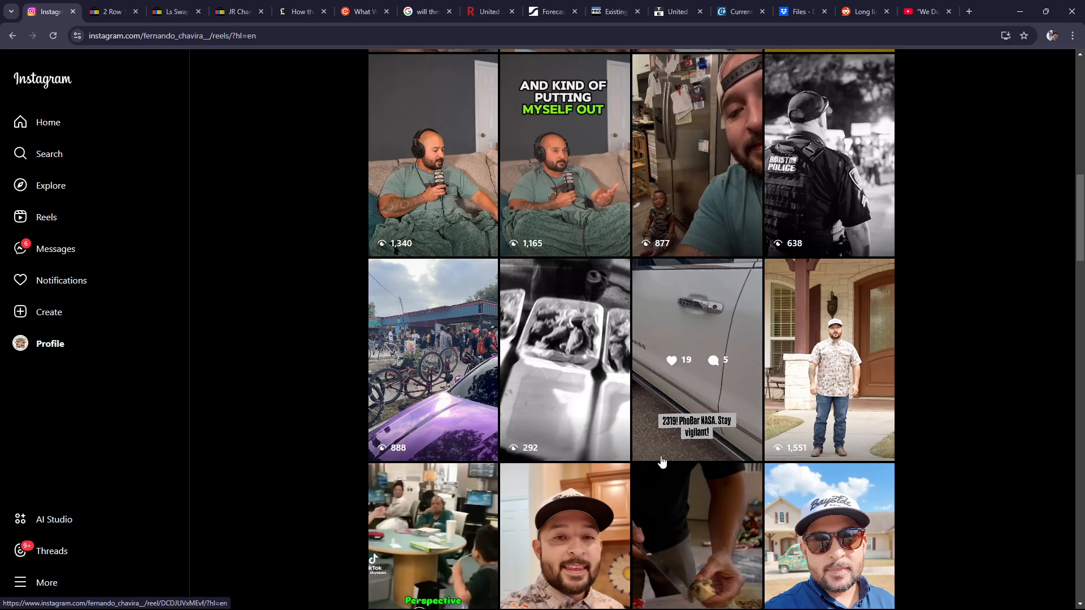
{"action": "scroll", "coordinate": [703, 309], "scroll_direction": "down", "scroll_amount": 5}
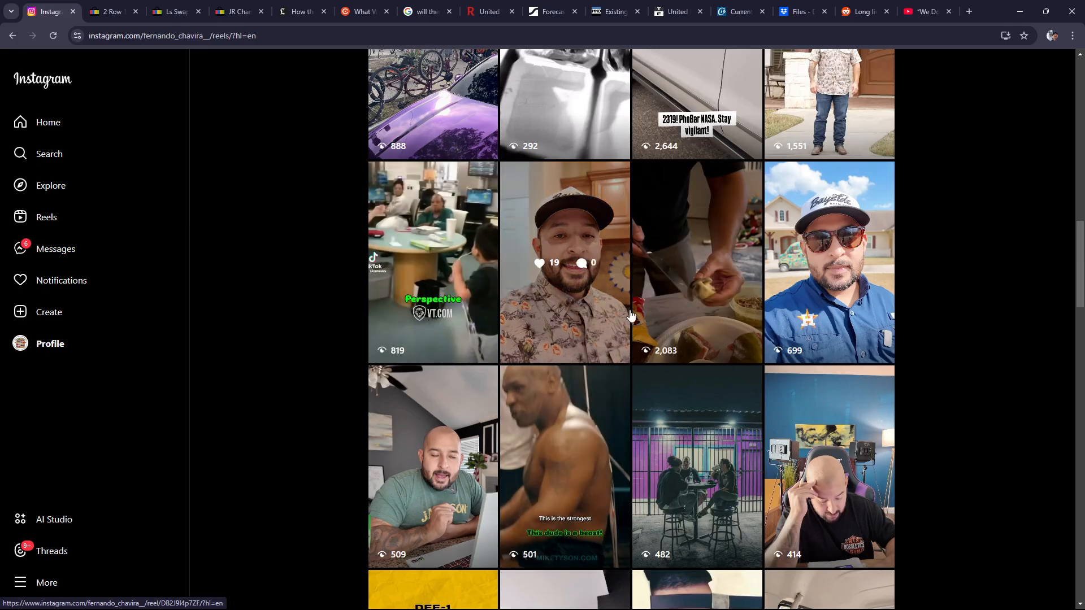
{"action": "scroll", "coordinate": [708, 401], "scroll_direction": "up", "scroll_amount": 10}
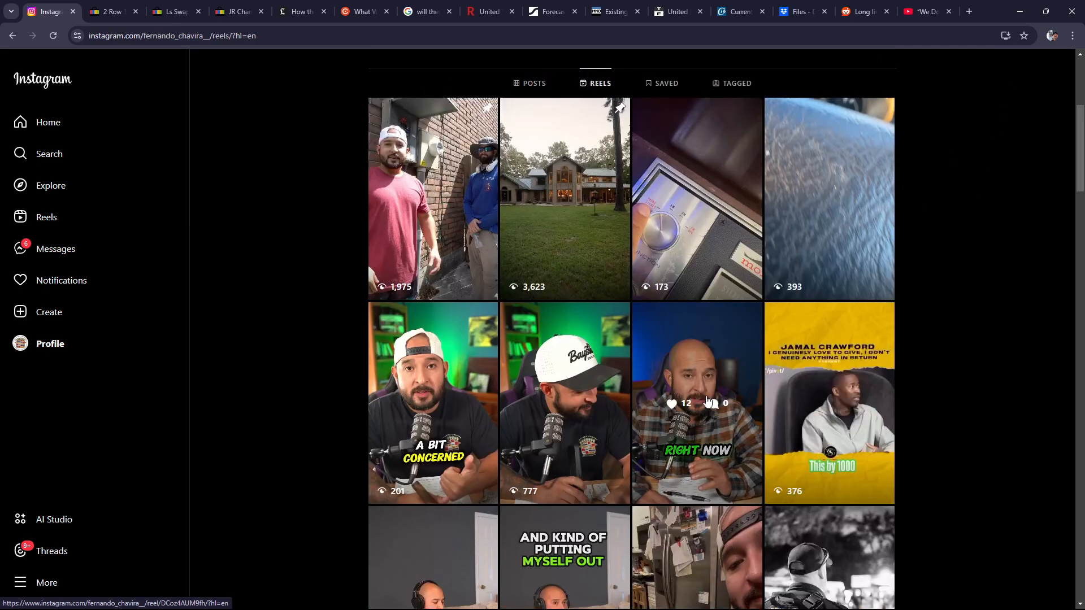
{"action": "scroll", "coordinate": [708, 400], "scroll_direction": "up", "scroll_amount": 5}
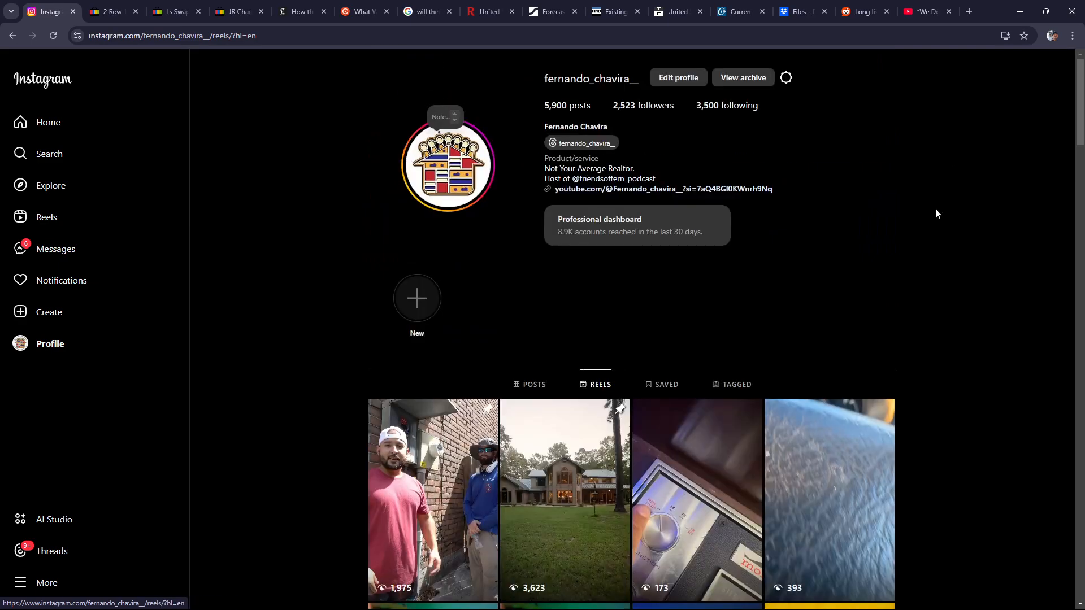
{"action": "left_click", "coordinate": [1020, 11]}
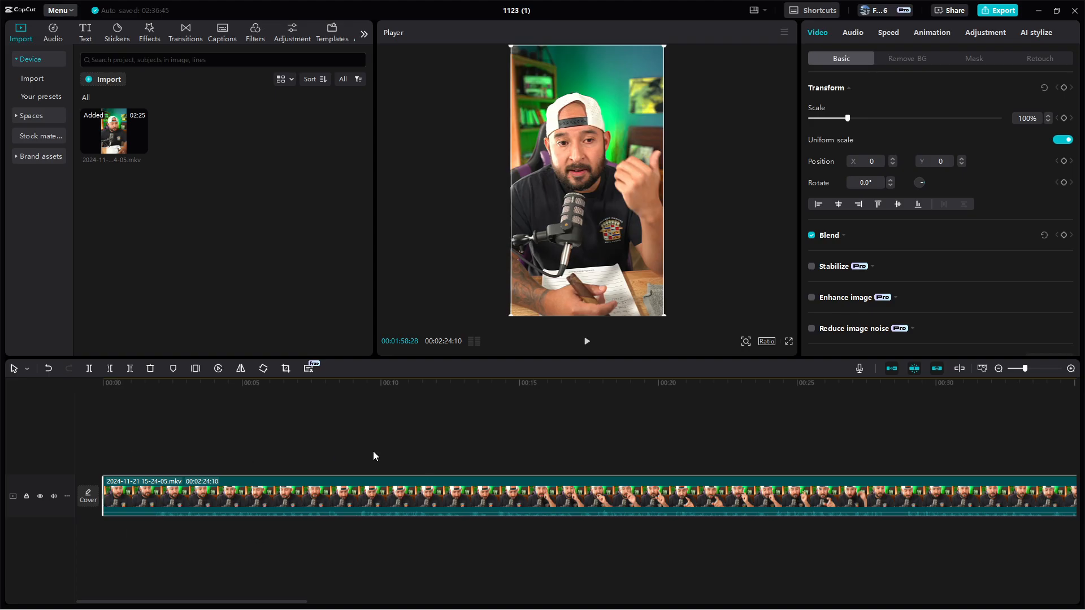
Trim the start of the clip, removing everything before 00:00:01:23
{"action": "left_click_drag", "start_coordinate": [158, 390], "coordinate": [151, 502]}
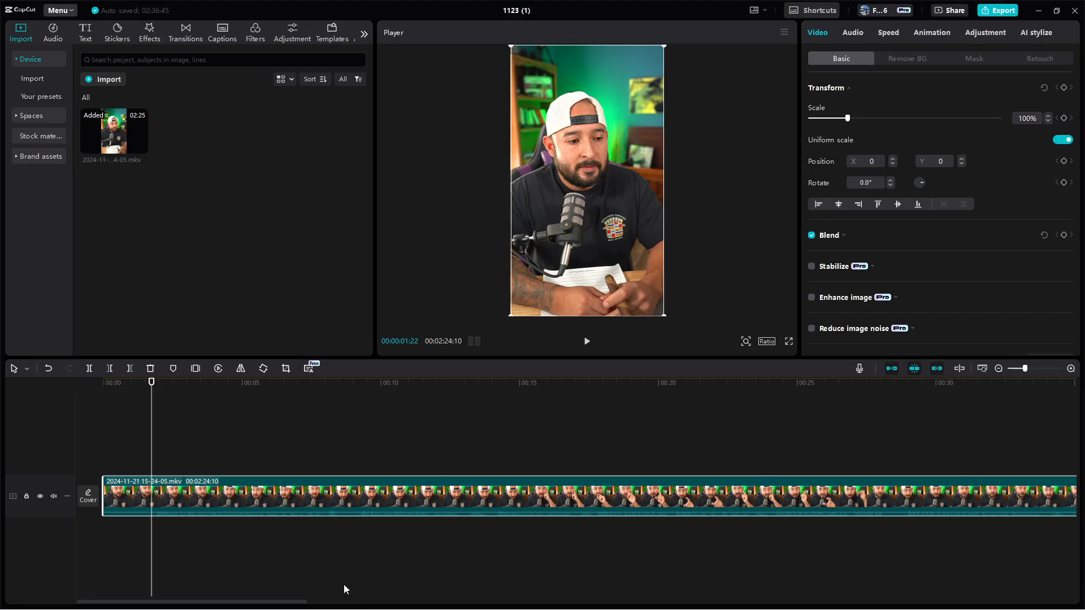
{"action": "scroll", "coordinate": [205, 527], "scroll_direction": "down", "scroll_amount": 3}
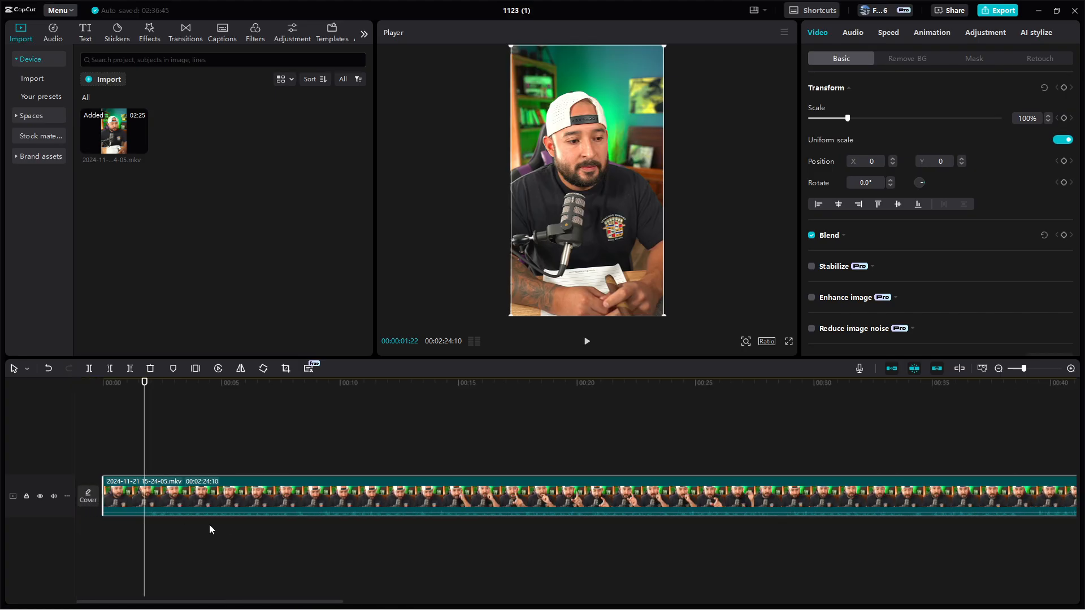
{"action": "scroll", "coordinate": [209, 526], "scroll_direction": "down", "scroll_amount": 1}
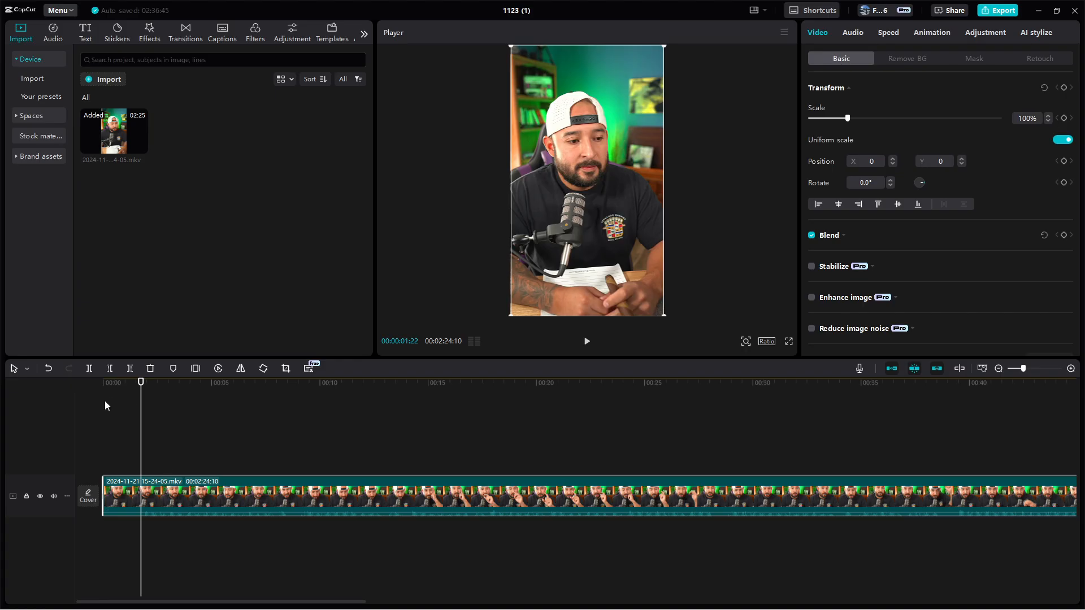
{"action": "left_click_drag", "start_coordinate": [146, 382], "coordinate": [141, 417]}
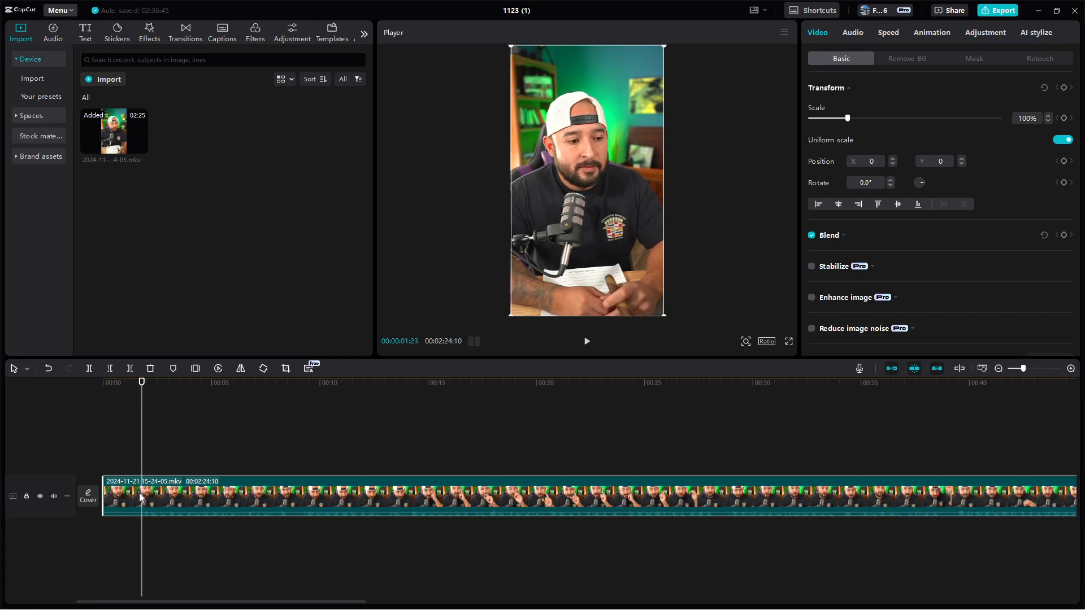
{"action": "left_click", "coordinate": [109, 368]}
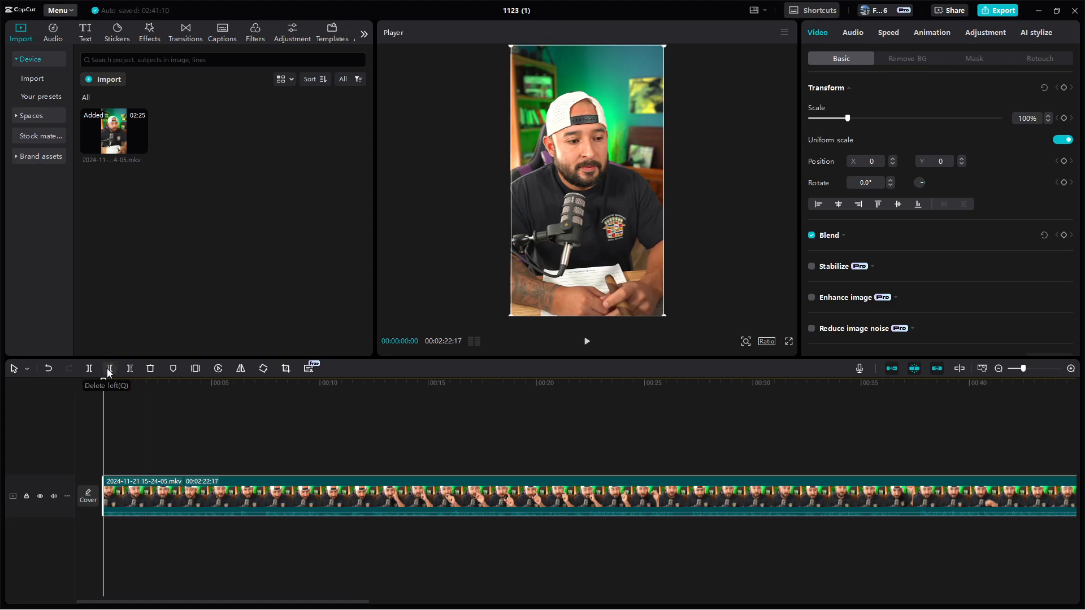
Play the opening seconds of the trimmed clip twice from the beginning to check the cut
{"action": "left_click", "coordinate": [588, 343]}
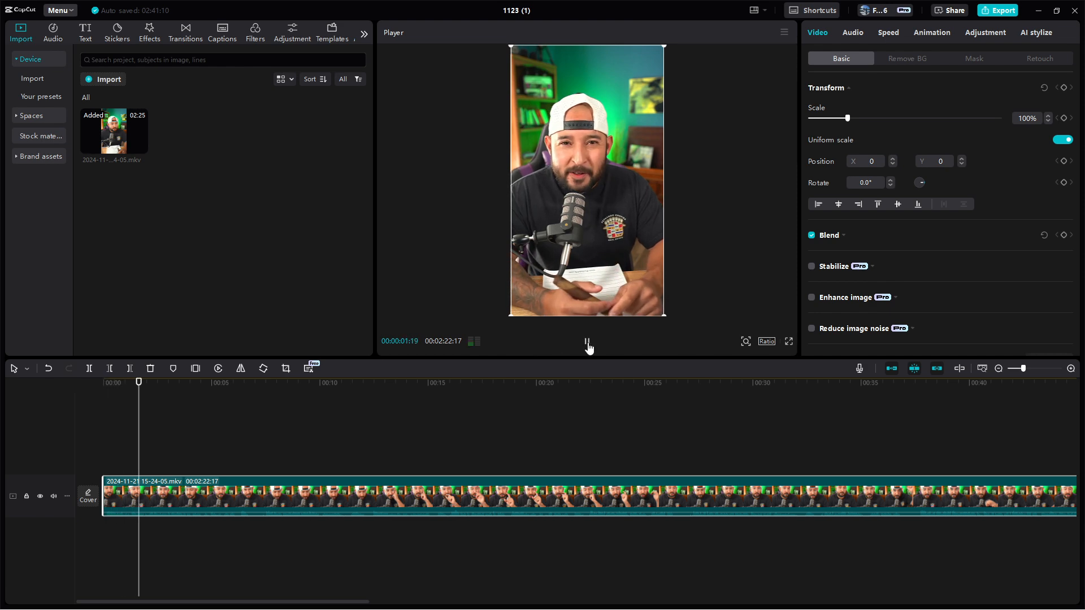
{"action": "left_click", "coordinate": [588, 345]}
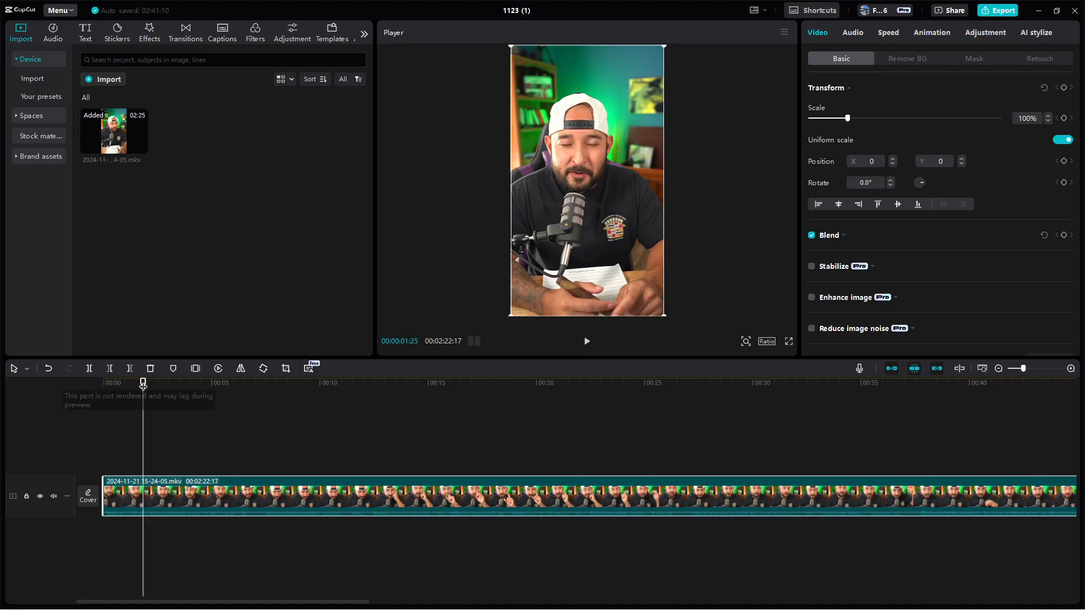
{"action": "left_click_drag", "start_coordinate": [143, 383], "coordinate": [102, 416]}
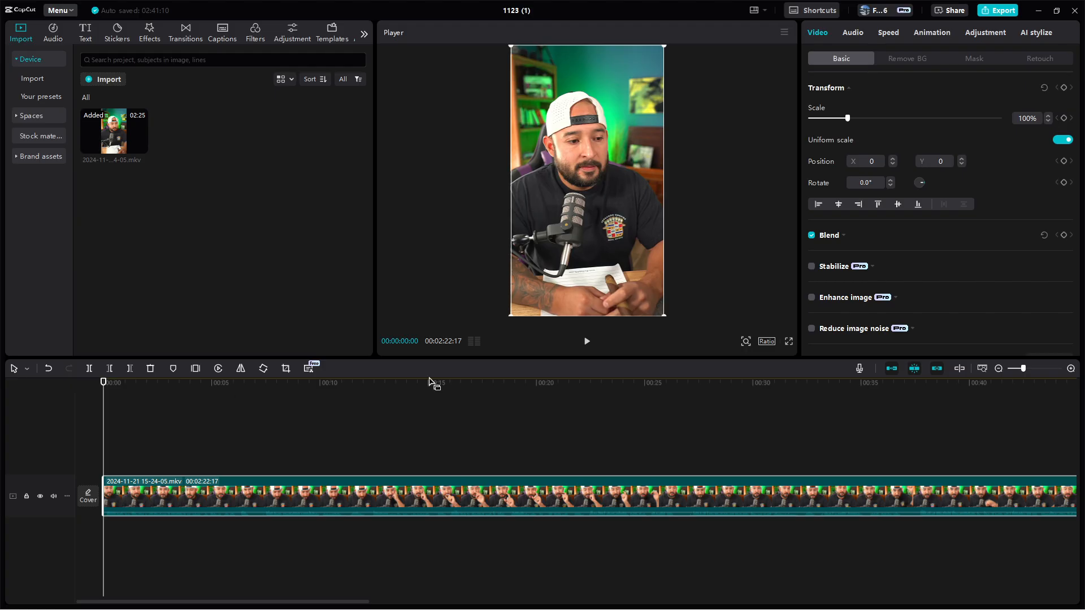
{"action": "left_click", "coordinate": [587, 342]}
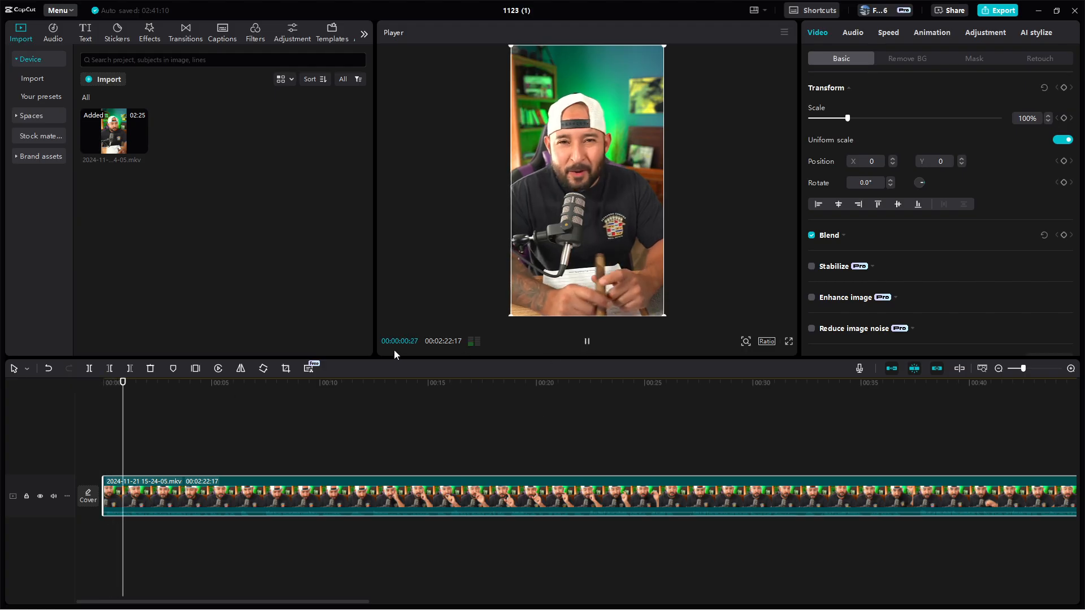
{"action": "left_click", "coordinate": [586, 341]}
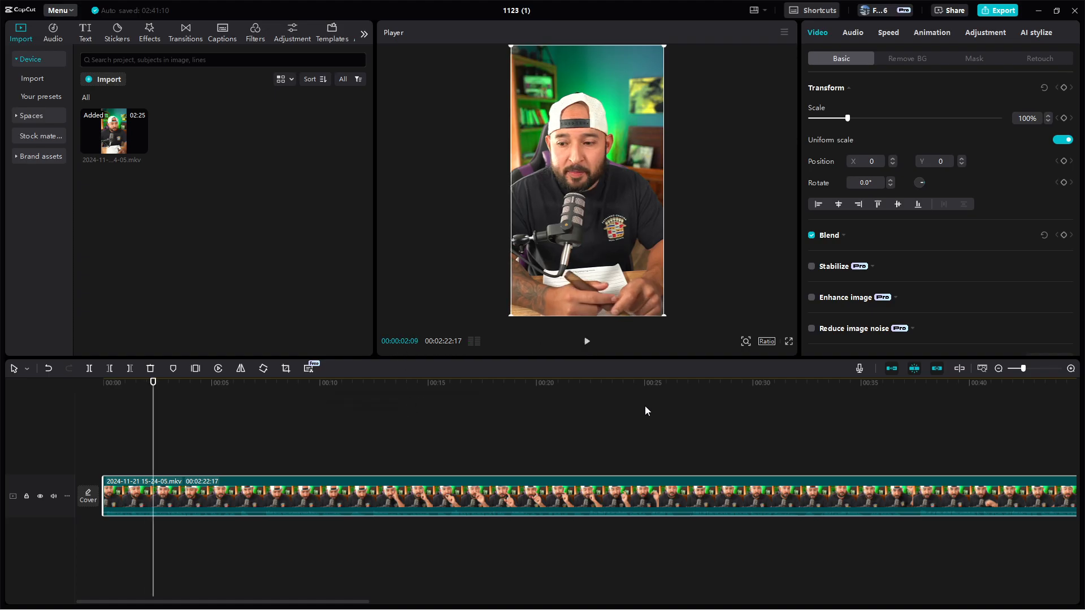
Cut off the end of the clip, removing everything after 00:00:57:05
{"action": "left_click", "coordinate": [998, 368]}
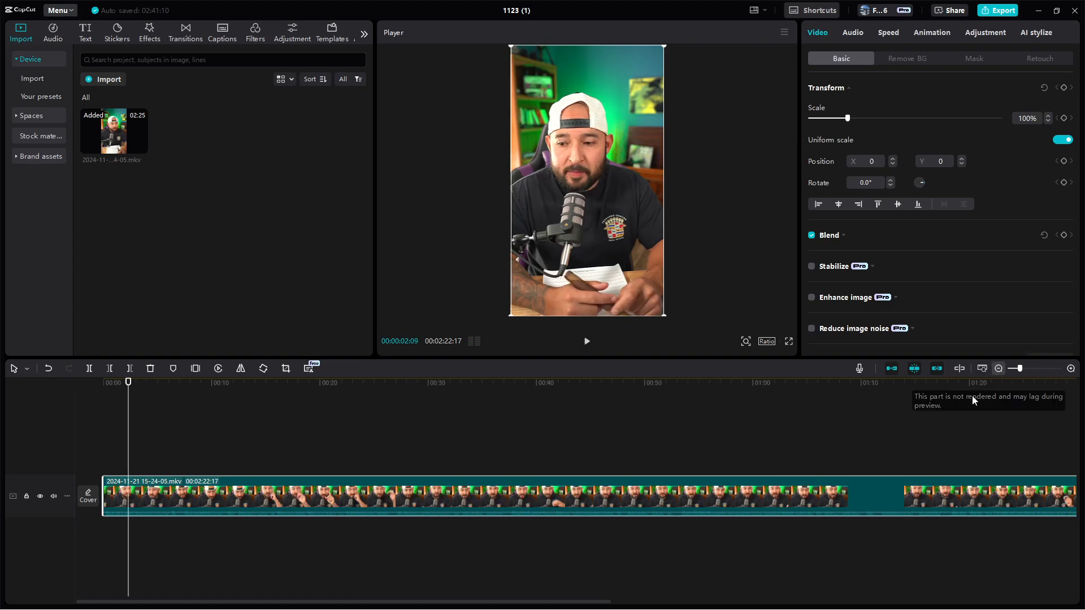
{"action": "left_click", "coordinate": [751, 385]}
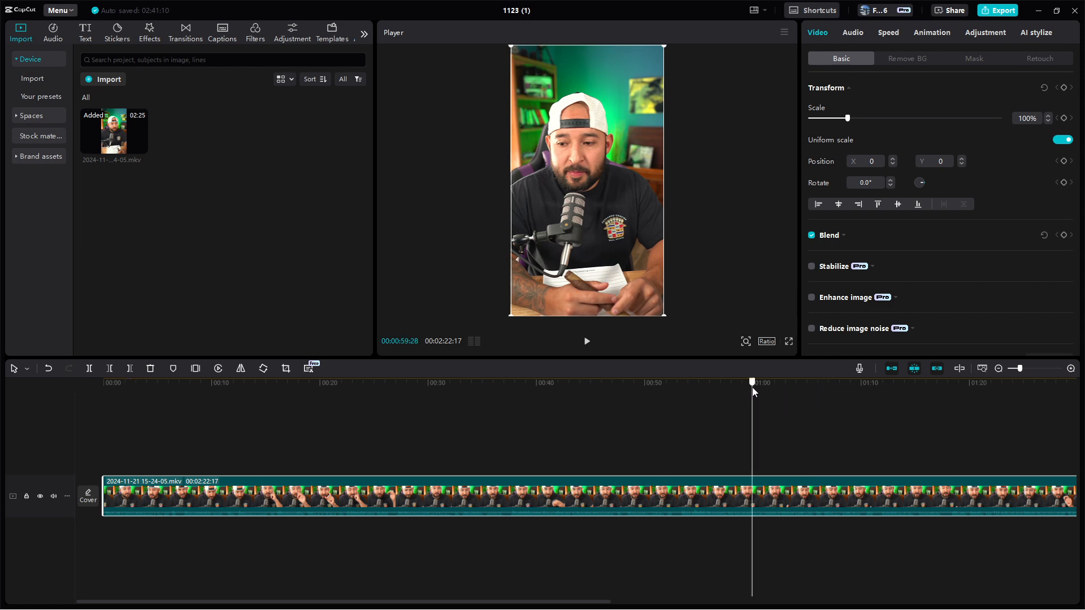
{"action": "left_click_drag", "start_coordinate": [752, 390], "coordinate": [749, 390]}
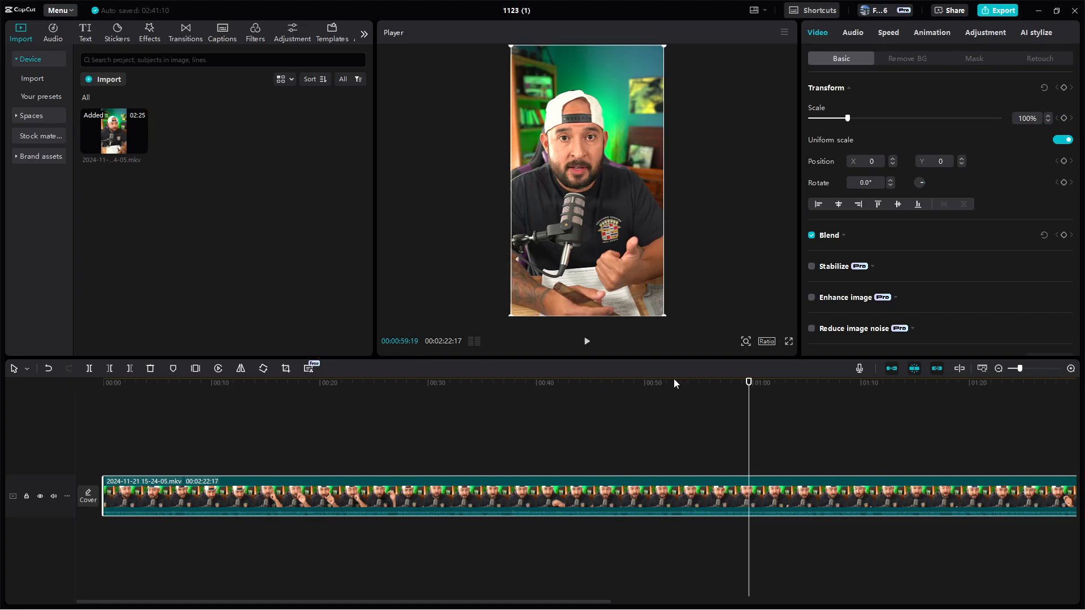
{"action": "left_click_drag", "start_coordinate": [749, 390], "coordinate": [722, 402]}
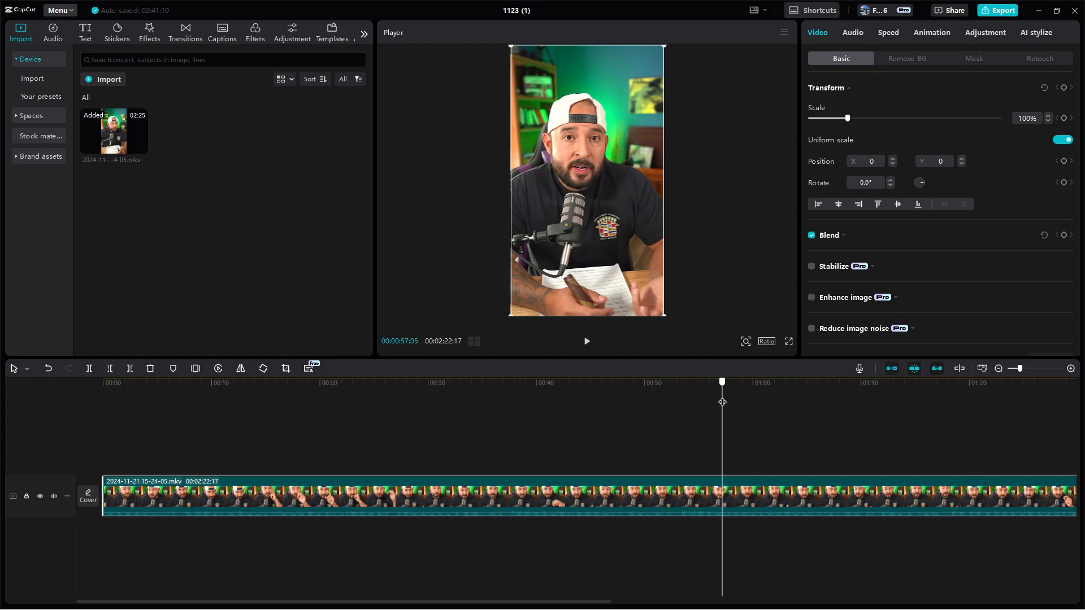
{"action": "left_click", "coordinate": [130, 369]}
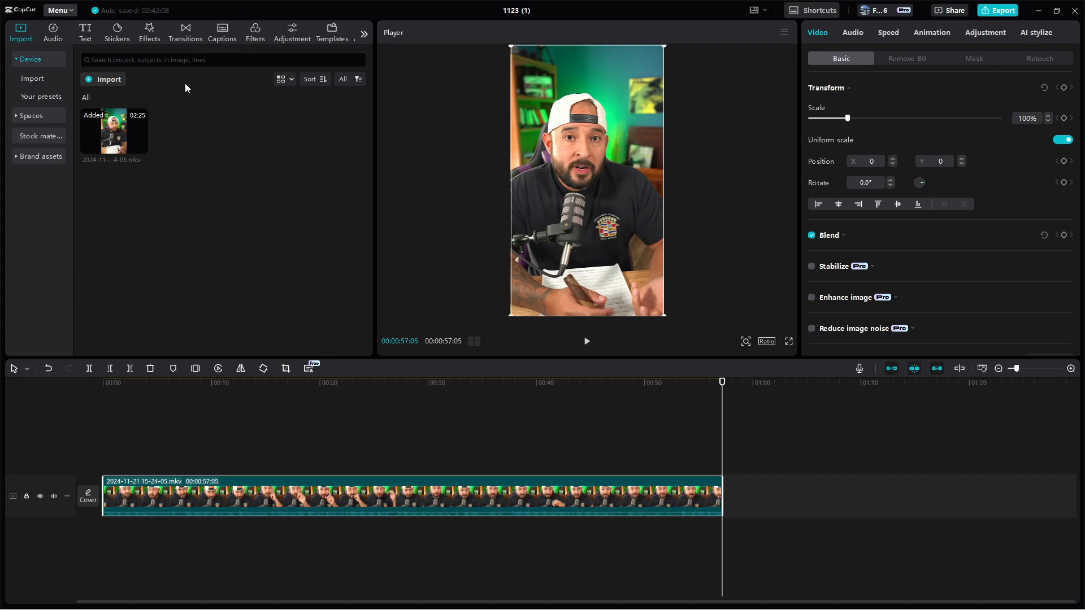
Generate auto captions with the spoken language on Auto detect and raise the caption block onto the speaker's chest
{"action": "left_click", "coordinate": [222, 32]}
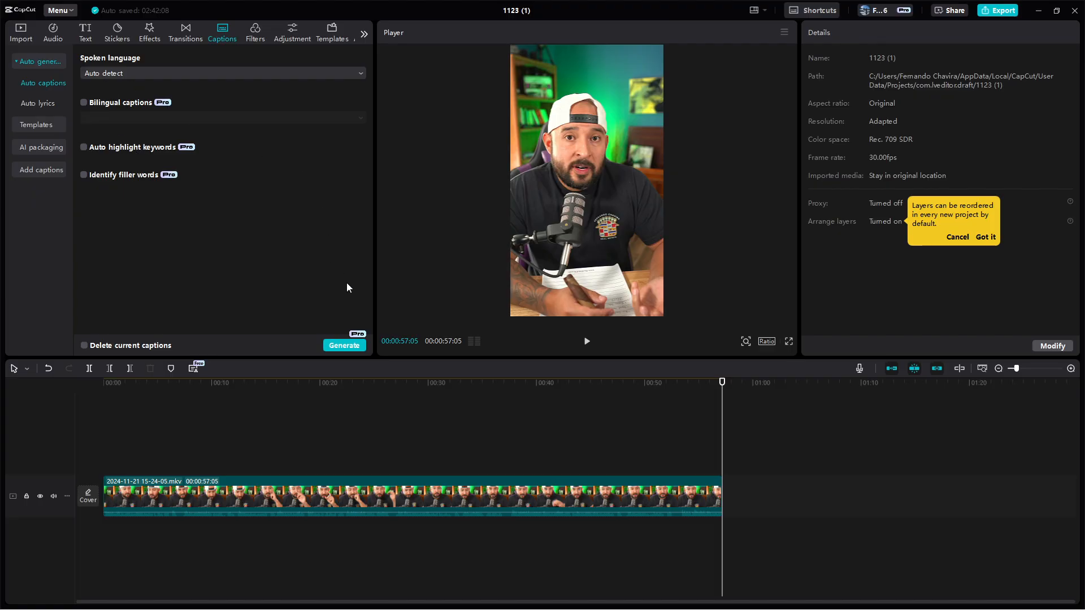
{"action": "left_click", "coordinate": [350, 343]}
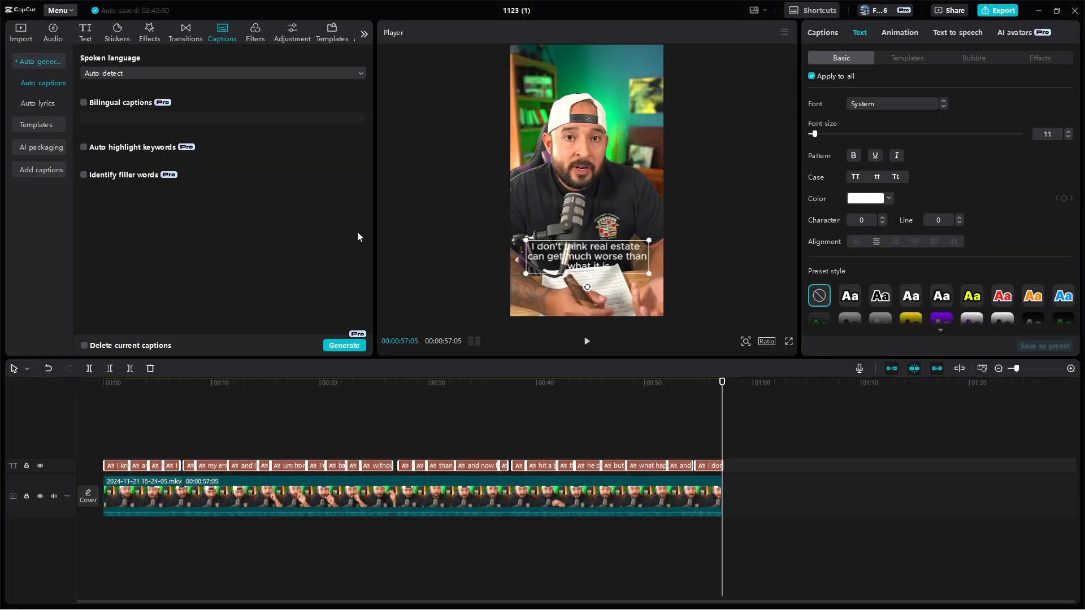
{"action": "left_click_drag", "start_coordinate": [587, 269], "coordinate": [589, 232]}
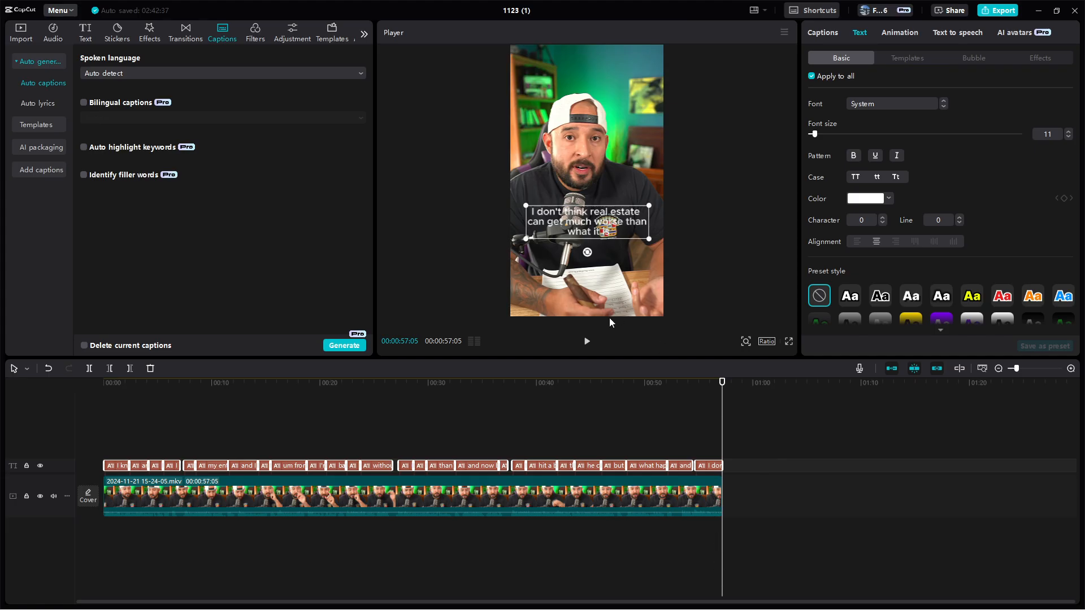
Reposition the caption block over the middle of the speaker's chest and scale it down slightly
{"action": "left_click_drag", "start_coordinate": [599, 209], "coordinate": [599, 198]}
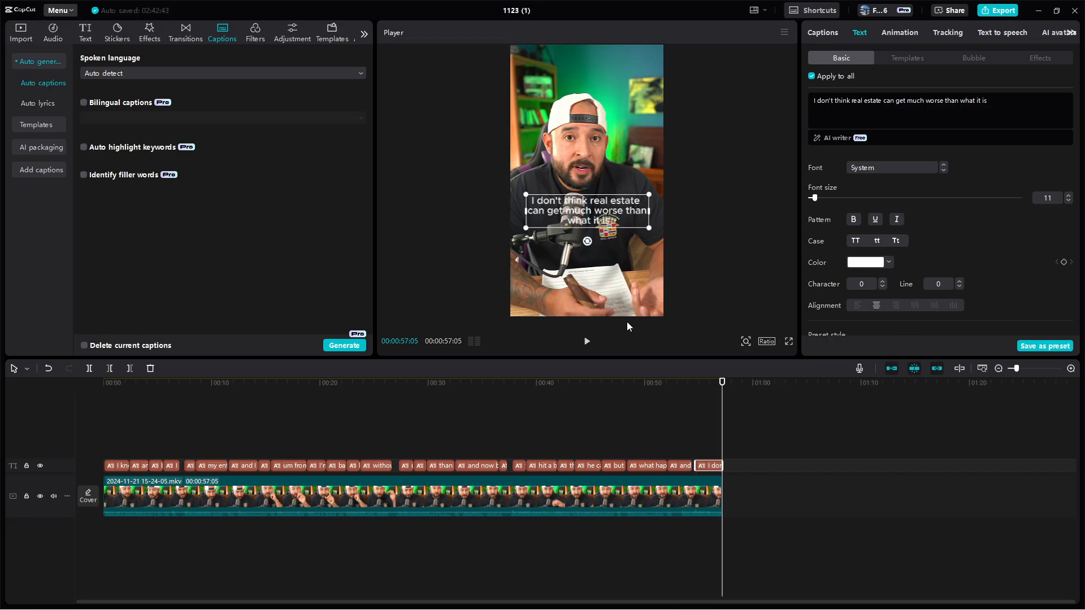
{"action": "left_click_drag", "start_coordinate": [591, 206], "coordinate": [588, 83]}
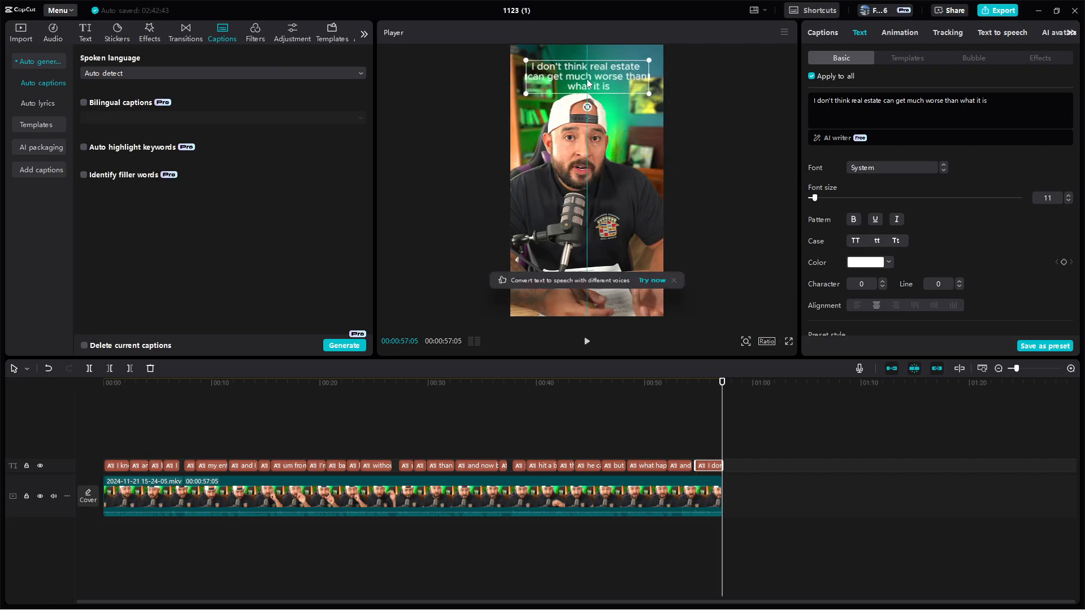
{"action": "left_click_drag", "start_coordinate": [587, 84], "coordinate": [591, 233]}
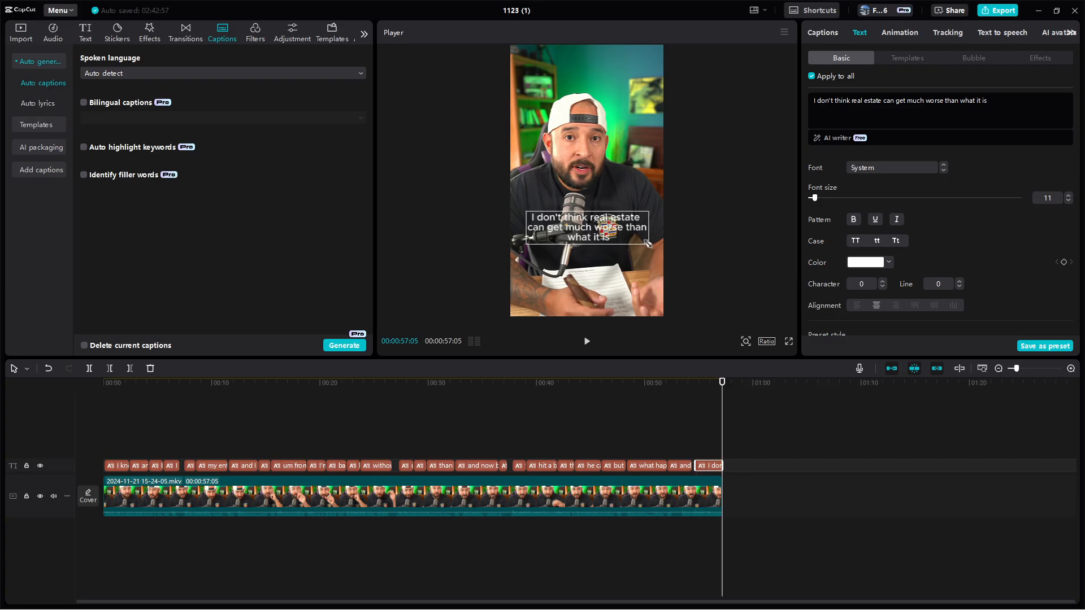
{"action": "left_click_drag", "start_coordinate": [648, 245], "coordinate": [632, 243]}
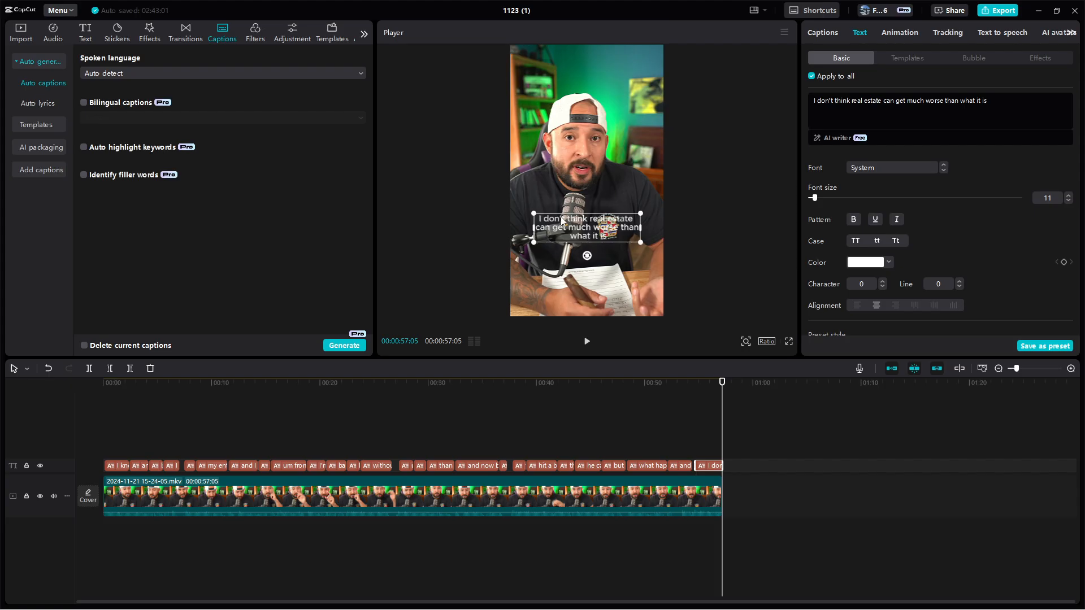
Play the first seconds of the video from the beginning to check the captions
{"action": "left_click_drag", "start_coordinate": [716, 384], "coordinate": [103, 384]}
{"action": "left_click", "coordinate": [587, 341]}
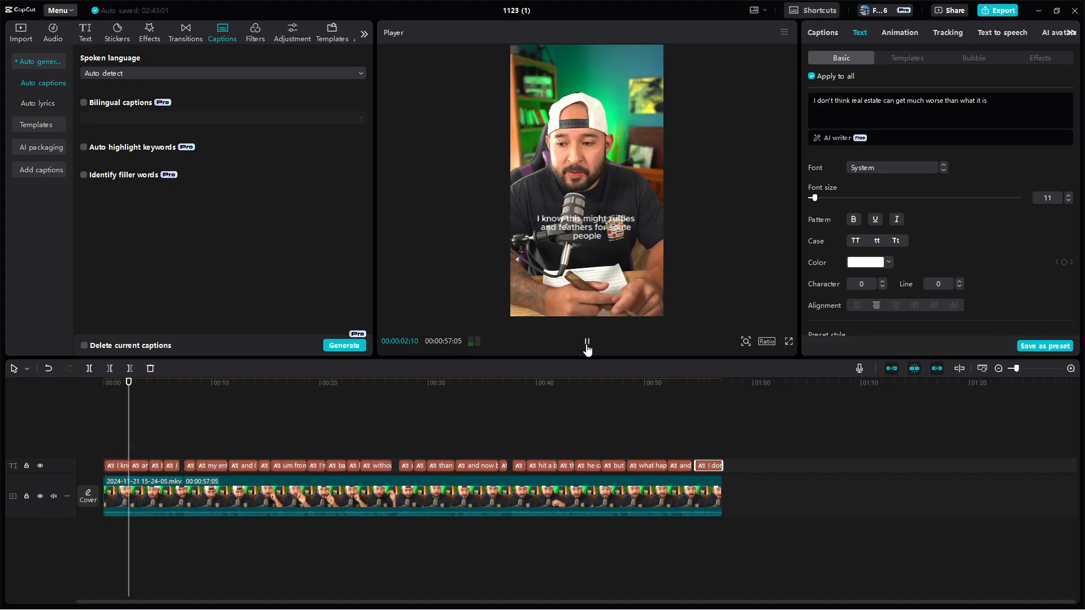
{"action": "left_click", "coordinate": [587, 341]}
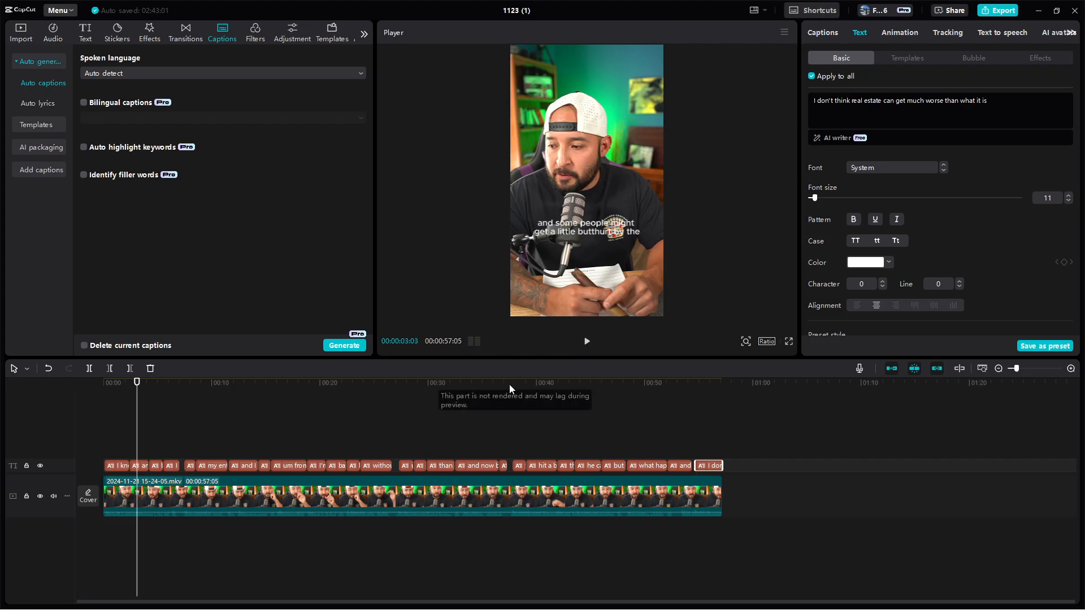
Select all the captions, show their transcript, and pick the line "I don't care um"
{"action": "left_click", "coordinate": [720, 429]}
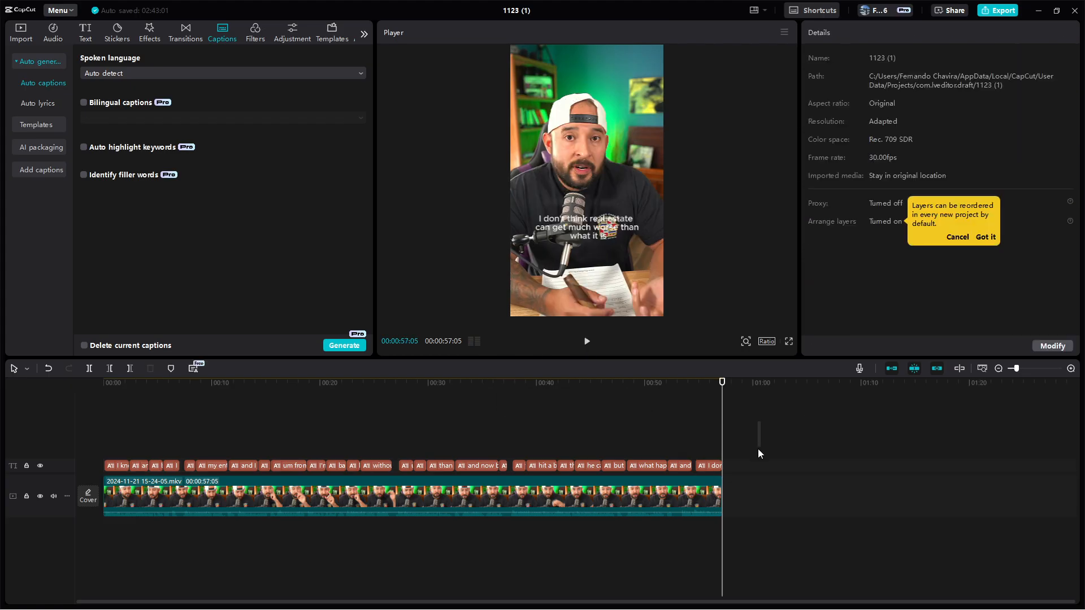
{"action": "left_click_drag", "start_coordinate": [749, 467], "coordinate": [93, 467]}
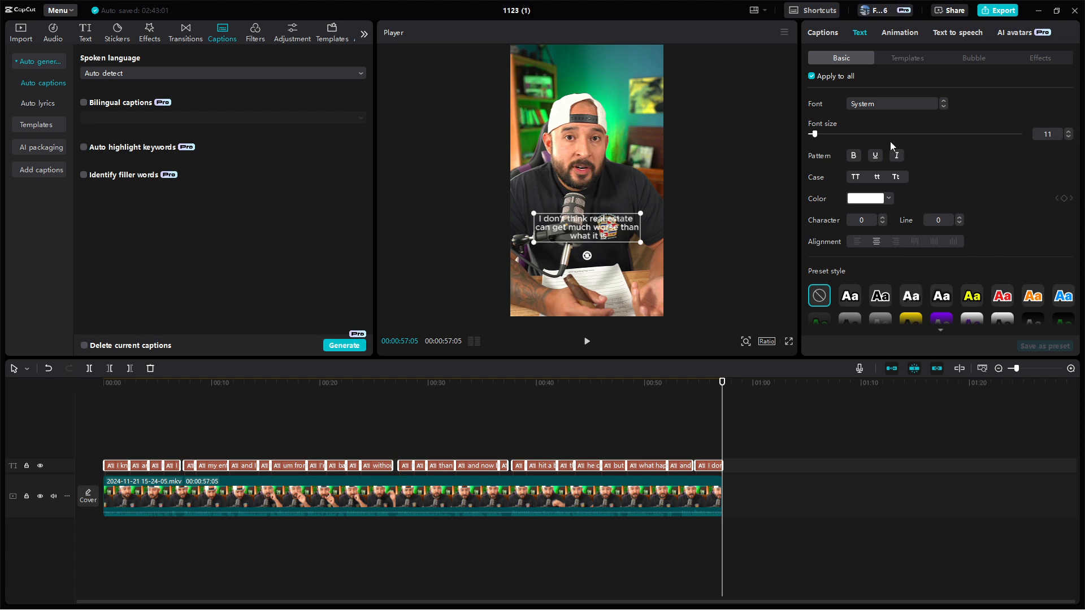
{"action": "left_click", "coordinate": [828, 34]}
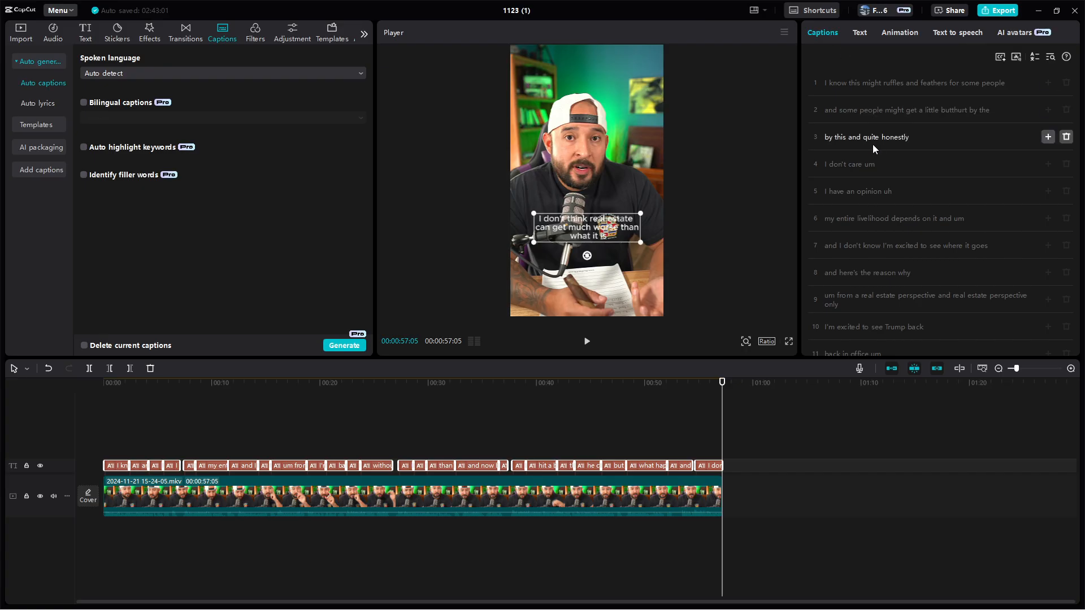
{"action": "left_click", "coordinate": [858, 165]}
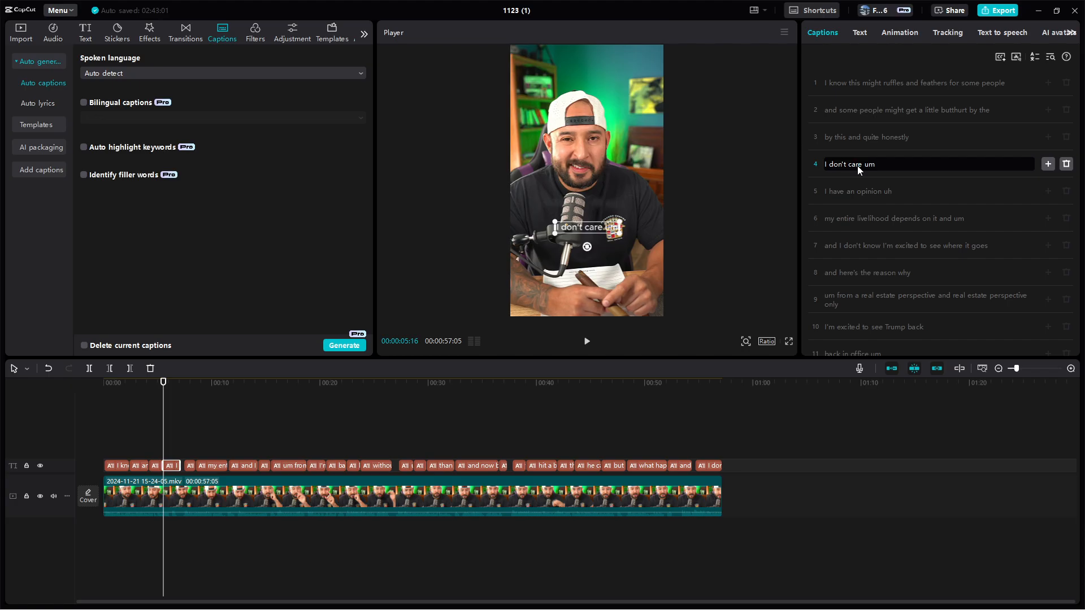
Show the text settings of the selected caption and open the gallery of text templates
{"action": "left_click", "coordinate": [861, 32]}
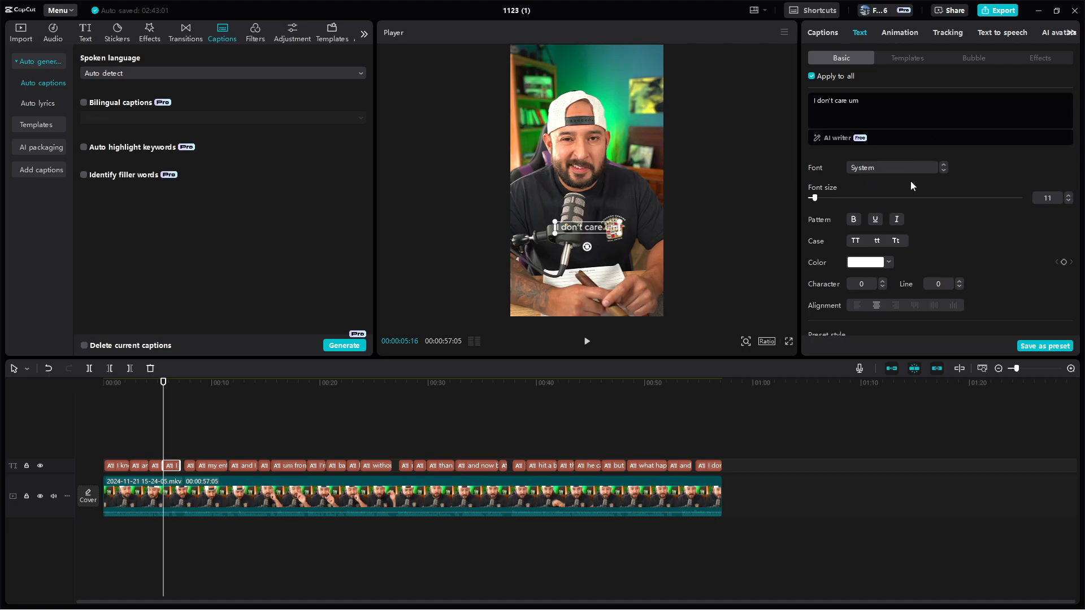
{"action": "scroll", "coordinate": [881, 223], "scroll_direction": "down", "scroll_amount": 5}
{"action": "scroll", "coordinate": [882, 222], "scroll_direction": "up", "scroll_amount": 5}
{"action": "left_click", "coordinate": [904, 58]}
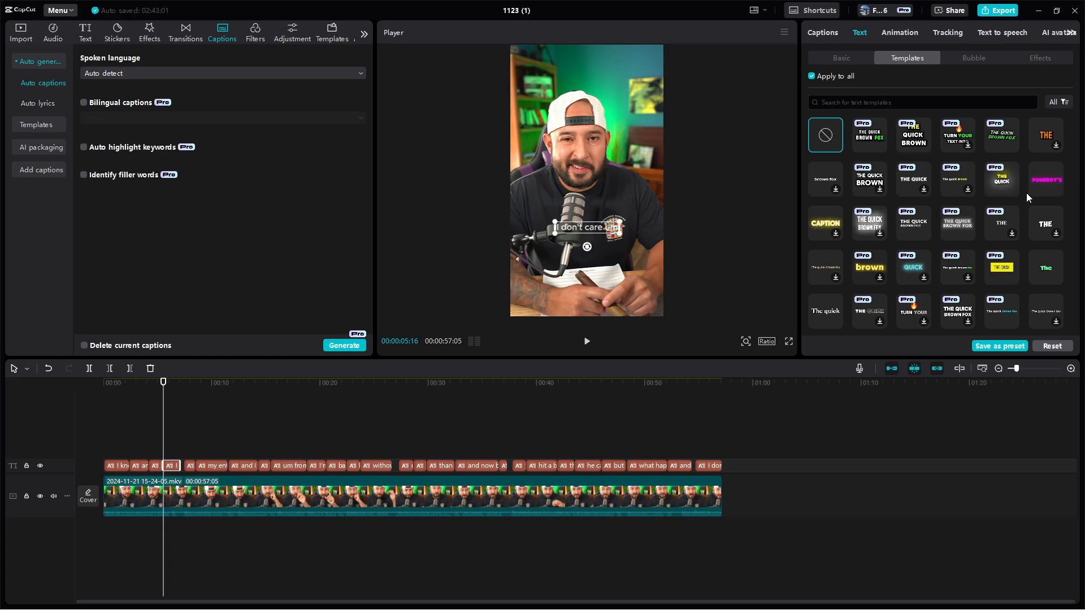
Browse the text templates and apply the slanted all-caps "THE QUICK BROWN FOX" template with a green second line to all captions
{"action": "scroll", "coordinate": [1029, 252], "scroll_direction": "down", "scroll_amount": 5}
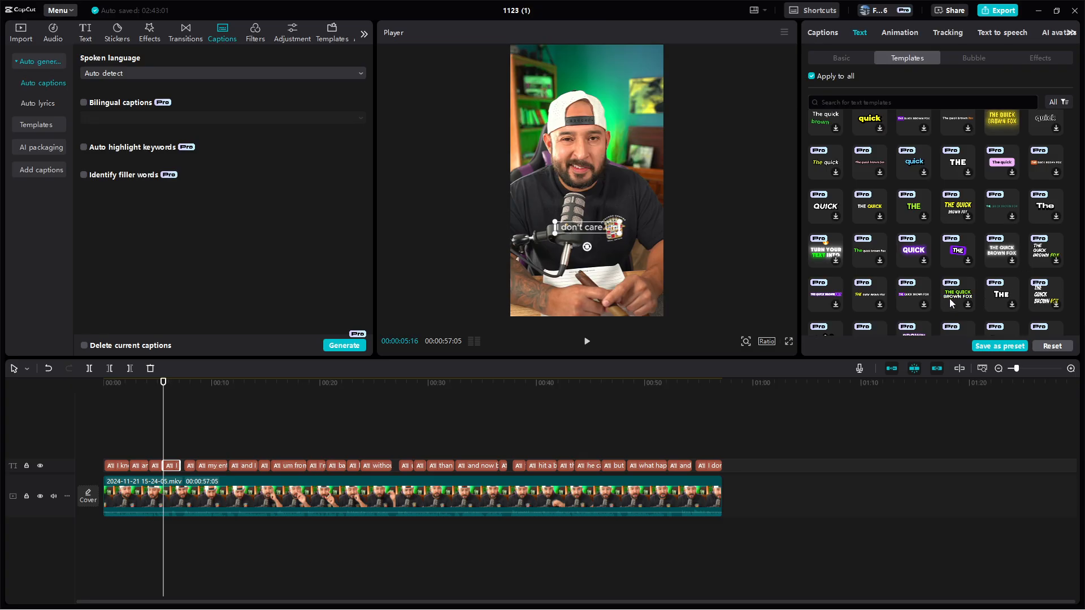
{"action": "scroll", "coordinate": [949, 289], "scroll_direction": "down", "scroll_amount": 3}
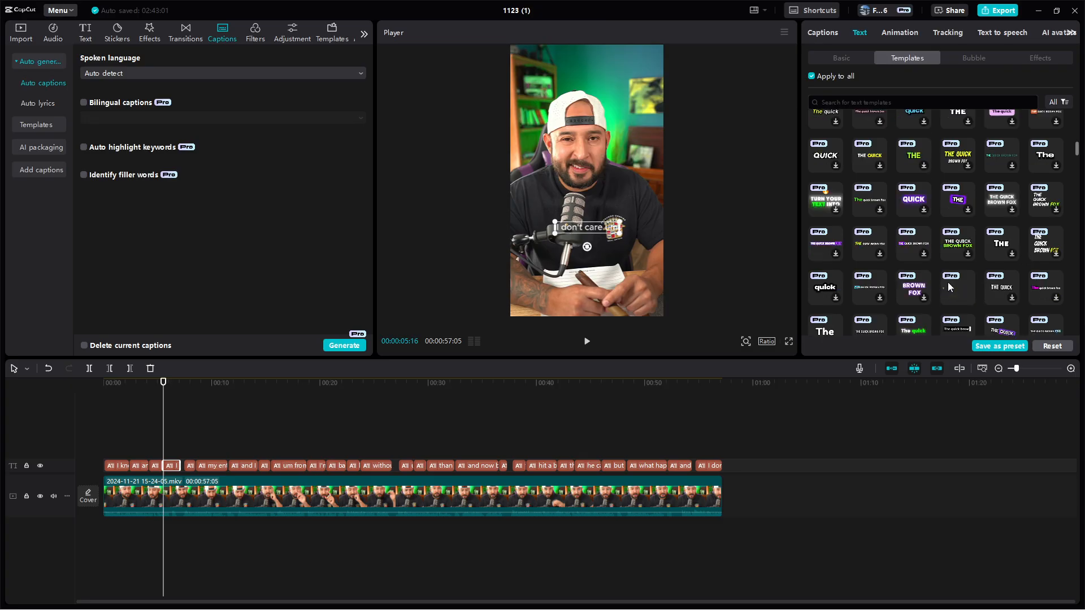
{"action": "scroll", "coordinate": [937, 291], "scroll_direction": "down", "scroll_amount": 3}
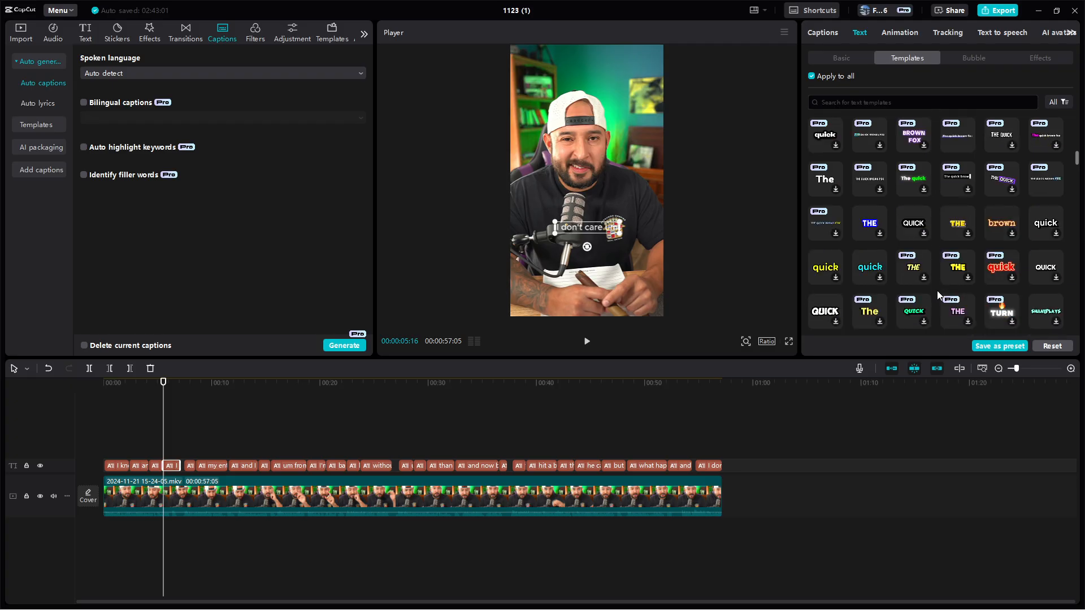
{"action": "scroll", "coordinate": [937, 290], "scroll_direction": "down", "scroll_amount": 5}
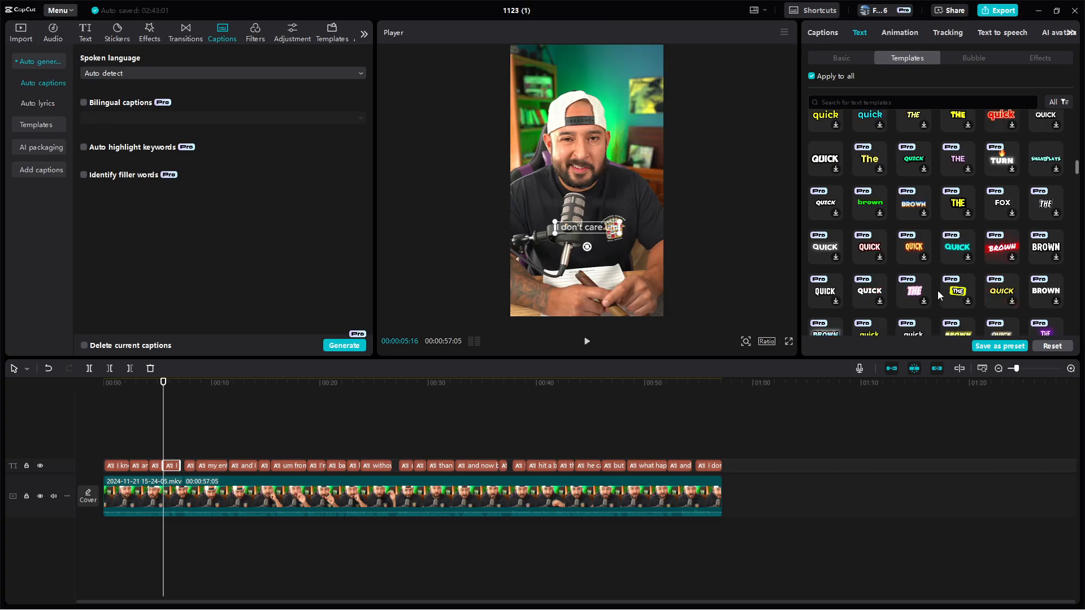
{"action": "scroll", "coordinate": [938, 291], "scroll_direction": "down", "scroll_amount": 2}
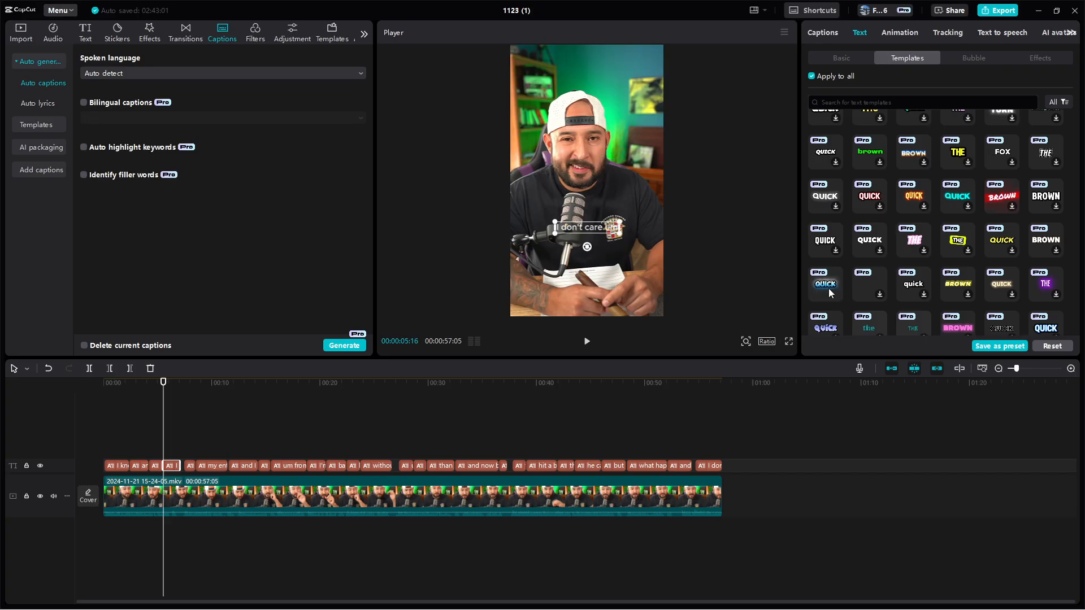
{"action": "scroll", "coordinate": [828, 288], "scroll_direction": "down", "scroll_amount": 5}
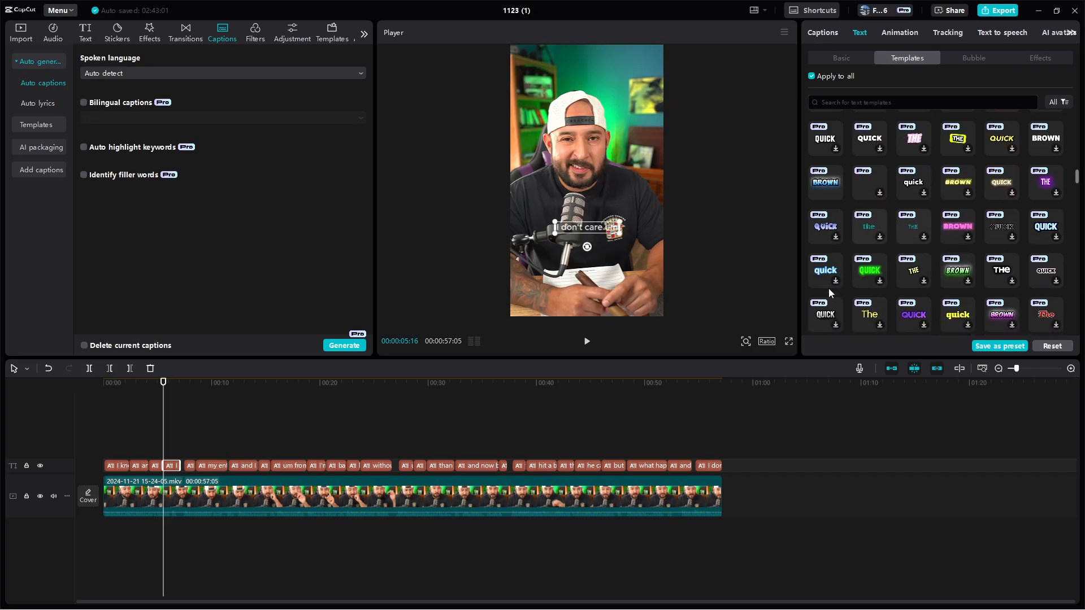
{"action": "scroll", "coordinate": [829, 292], "scroll_direction": "down", "scroll_amount": 2}
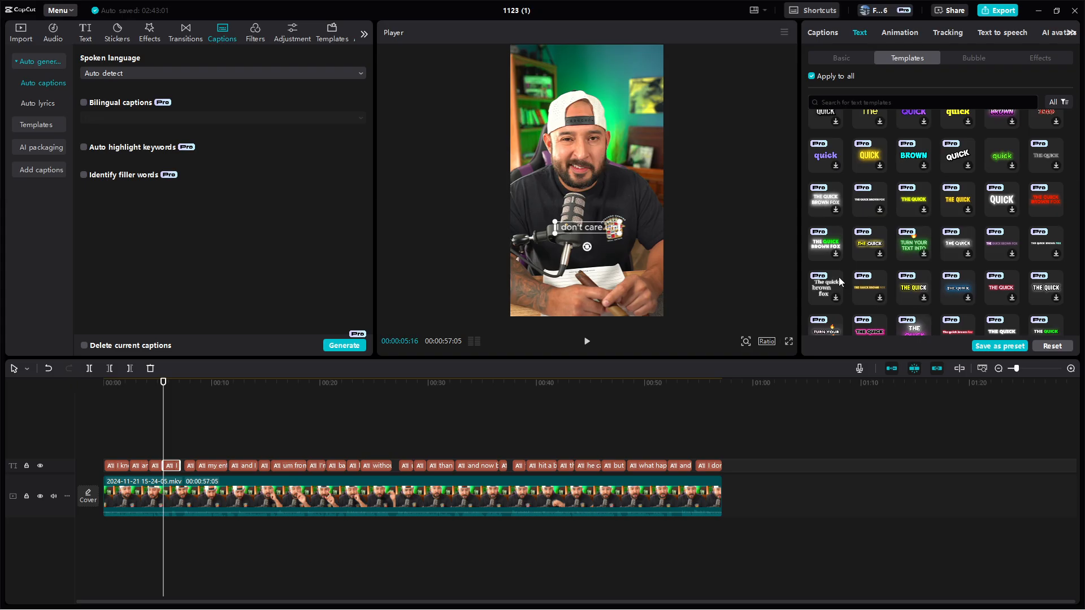
{"action": "scroll", "coordinate": [839, 282], "scroll_direction": "down", "scroll_amount": 1}
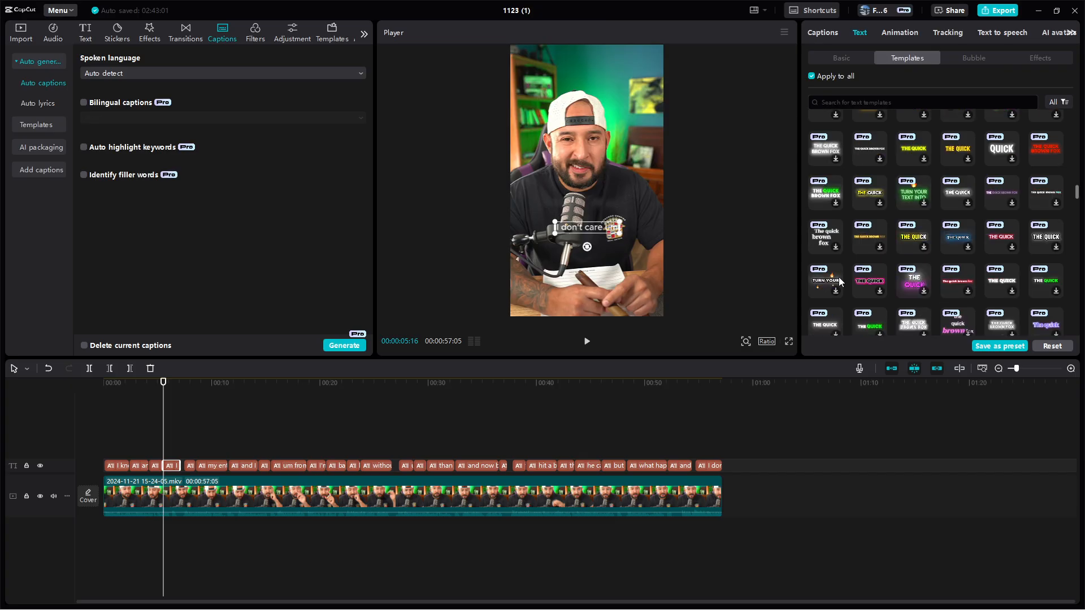
{"action": "scroll", "coordinate": [840, 281], "scroll_direction": "down", "scroll_amount": 1}
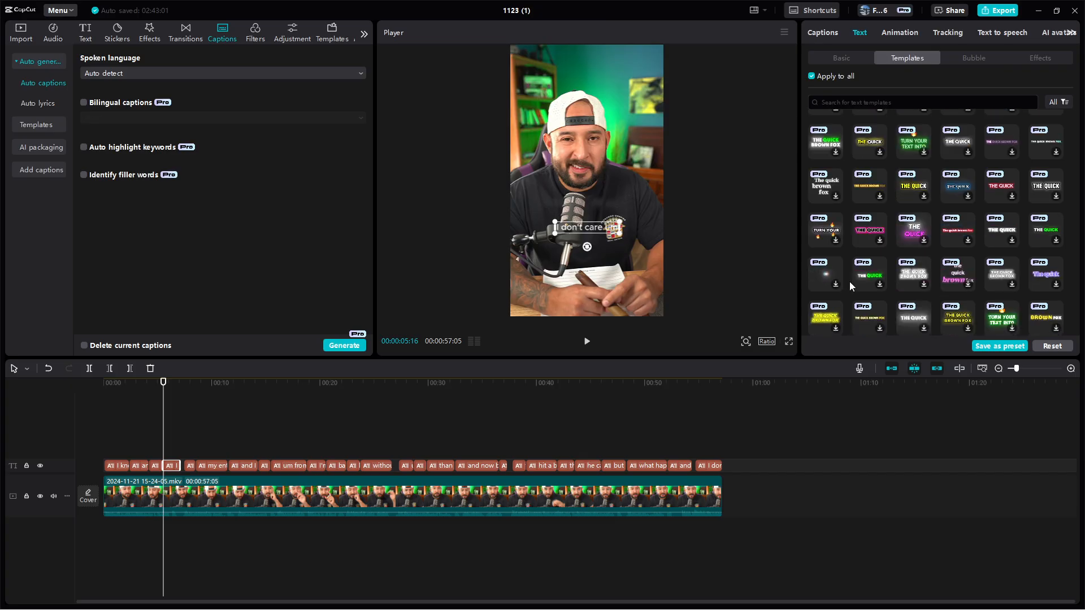
{"action": "scroll", "coordinate": [897, 284], "scroll_direction": "down", "scroll_amount": 2}
{"action": "scroll", "coordinate": [897, 285], "scroll_direction": "up", "scroll_amount": 4}
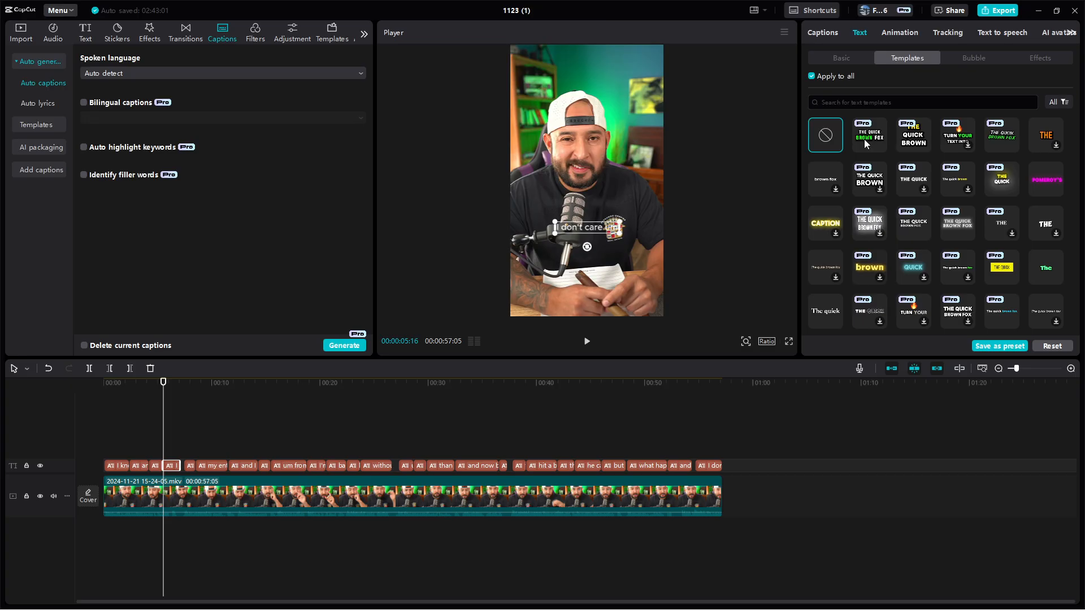
{"action": "left_click", "coordinate": [1009, 142]}
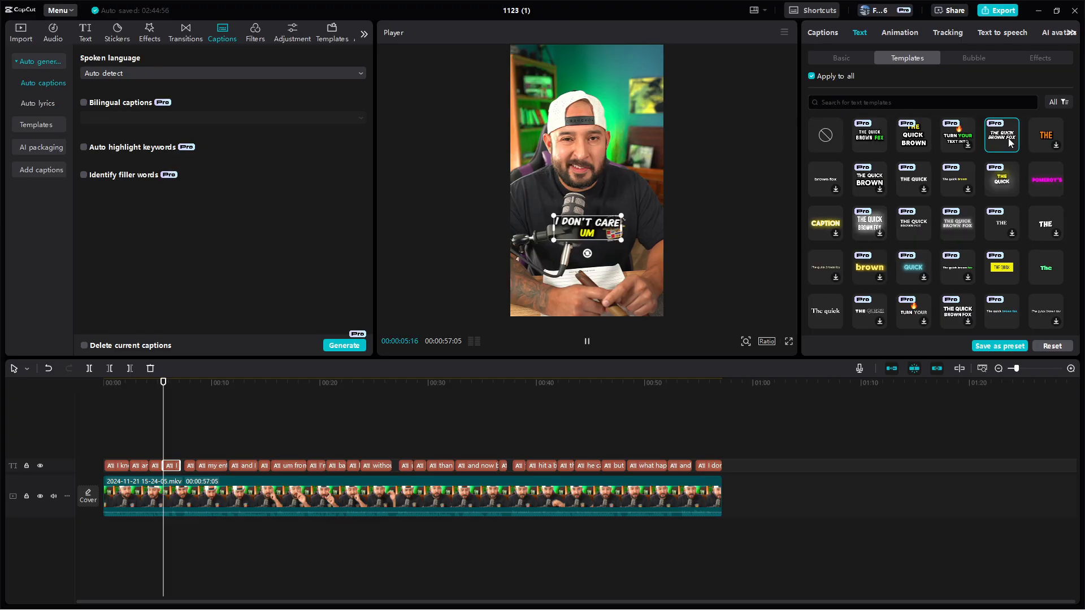
{"action": "key", "text": "space"}
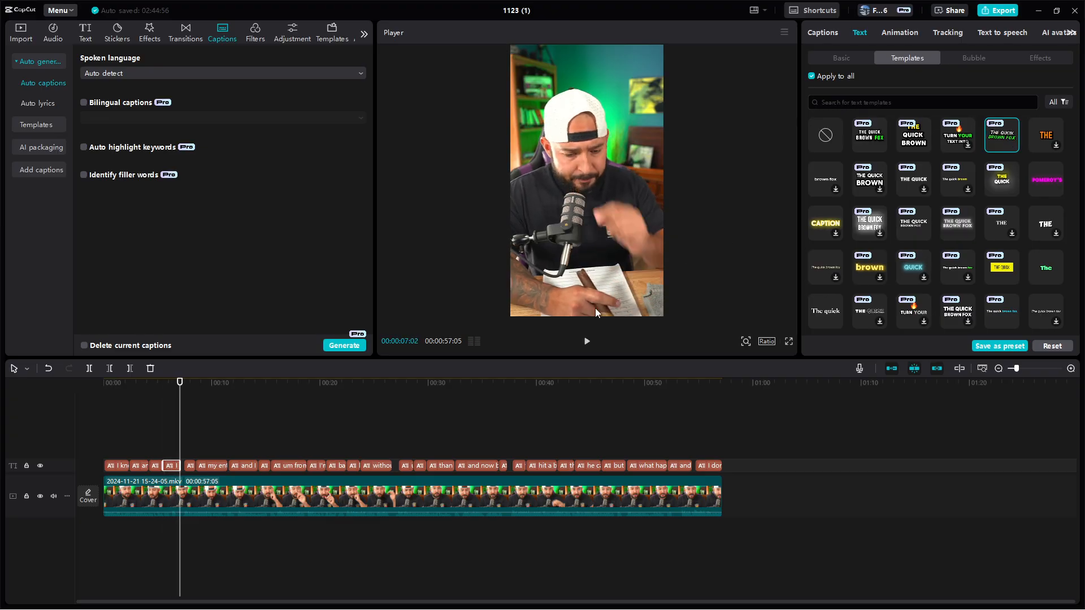
Play the opening seconds from the start of the timeline to check the new caption template
{"action": "left_click_drag", "start_coordinate": [173, 383], "coordinate": [103, 395]}
{"action": "left_click", "coordinate": [114, 384]}
{"action": "left_click", "coordinate": [239, 565]}
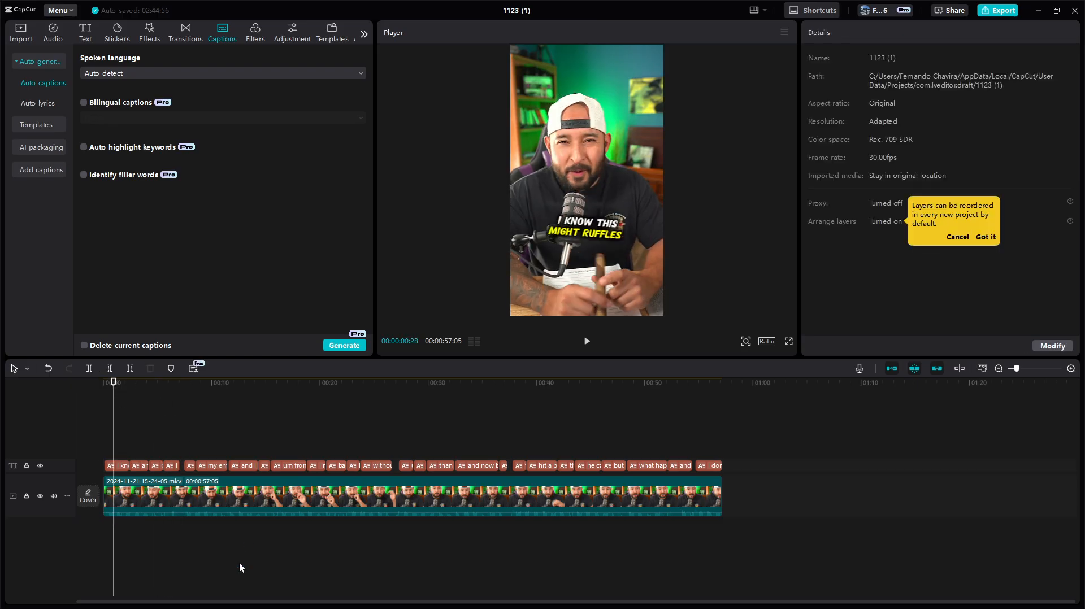
{"action": "left_click_drag", "start_coordinate": [239, 383], "coordinate": [55, 404]}
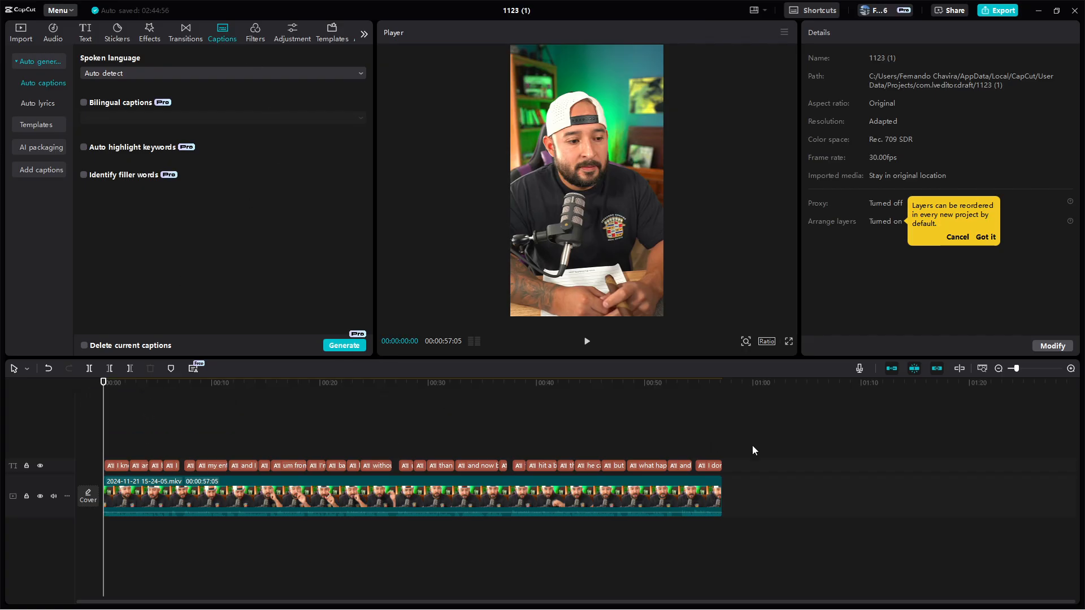
{"action": "left_click_drag", "start_coordinate": [739, 434], "coordinate": [98, 473]}
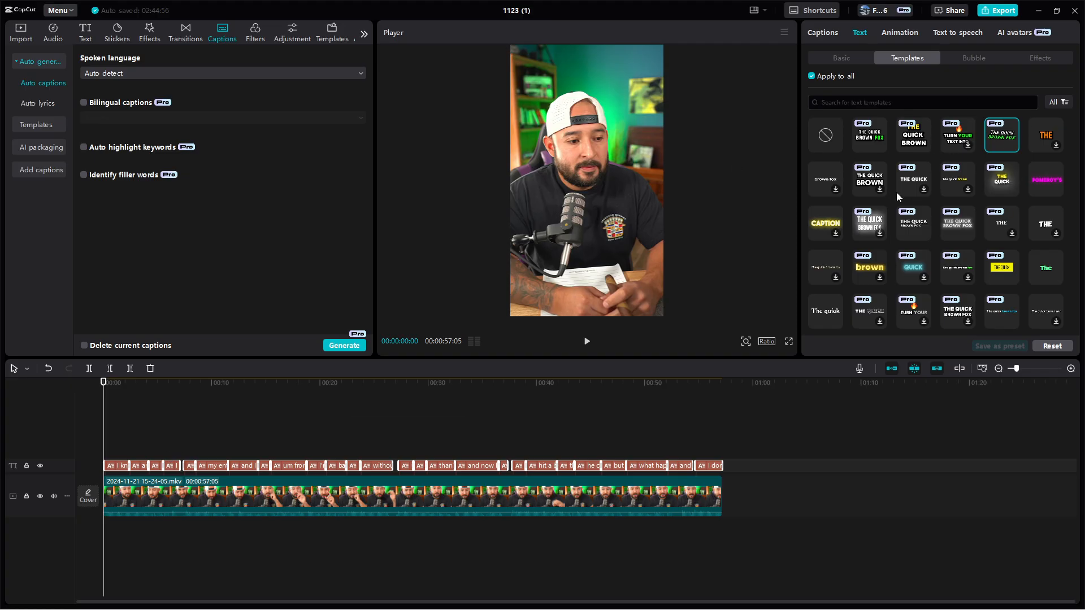
{"action": "left_click", "coordinate": [780, 550]}
{"action": "left_click", "coordinate": [781, 551]}
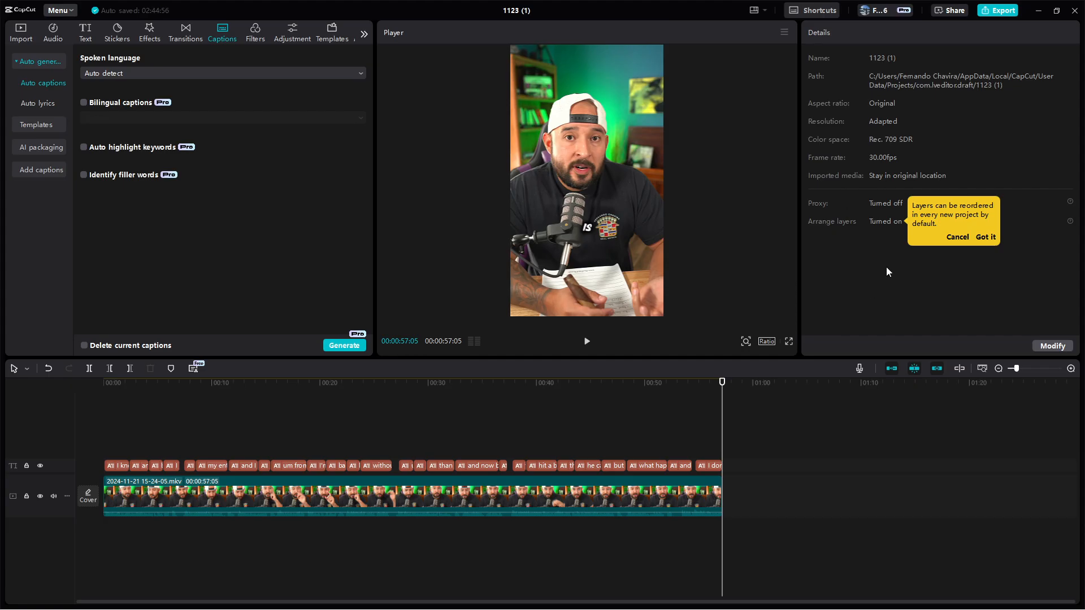
{"action": "left_click", "coordinate": [586, 342]}
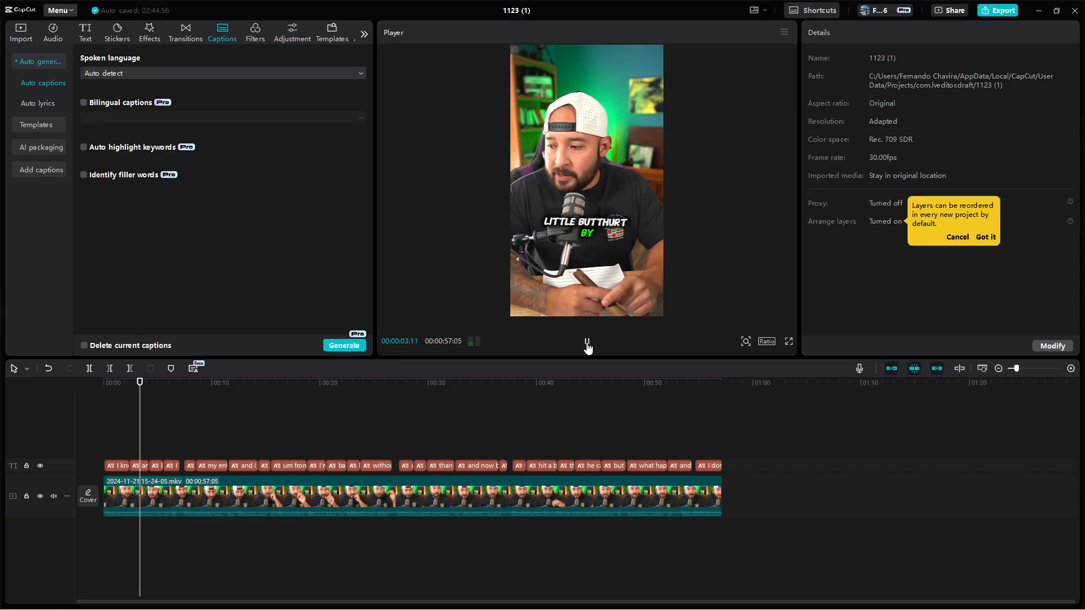
{"action": "left_click", "coordinate": [587, 342]}
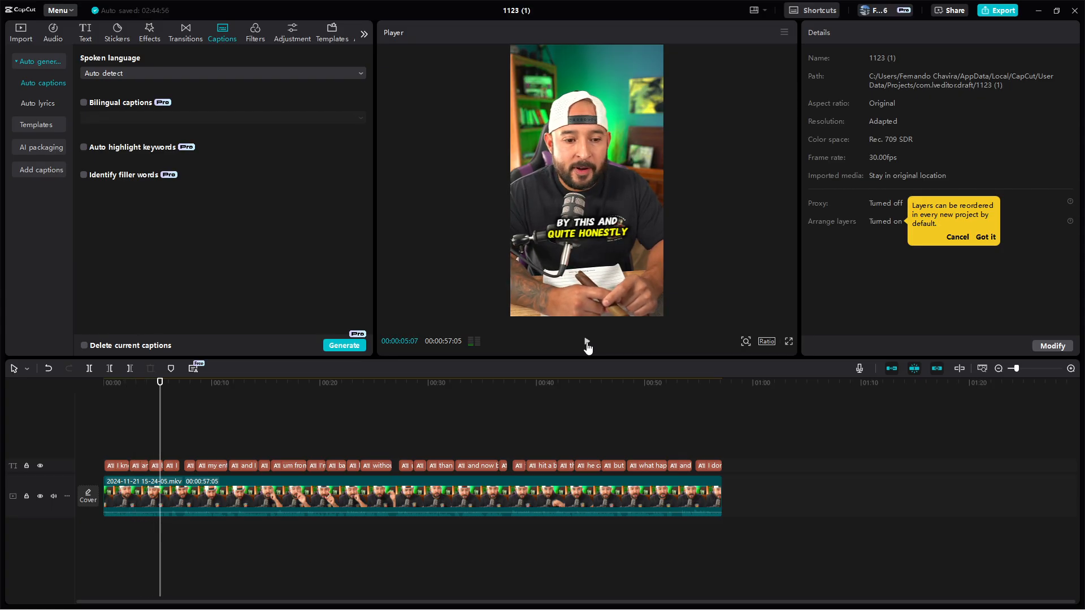
Enlarge the "BY THIS AND QUITE HONESTLY" caption in the preview until it spans the full width of the frame
{"action": "left_click", "coordinate": [600, 235]}
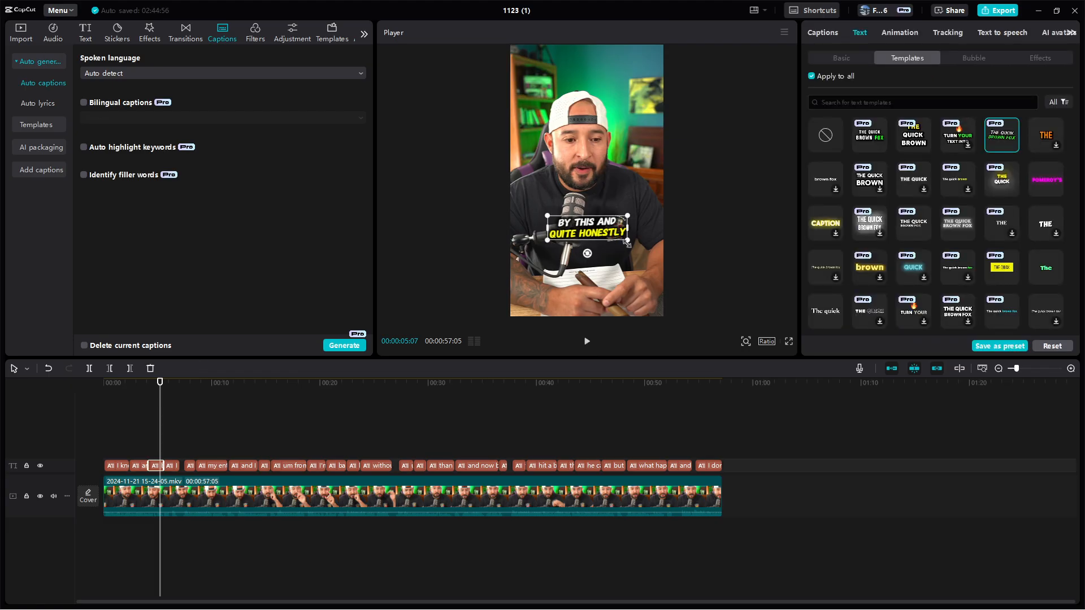
{"action": "left_click_drag", "start_coordinate": [629, 240], "coordinate": [665, 294]}
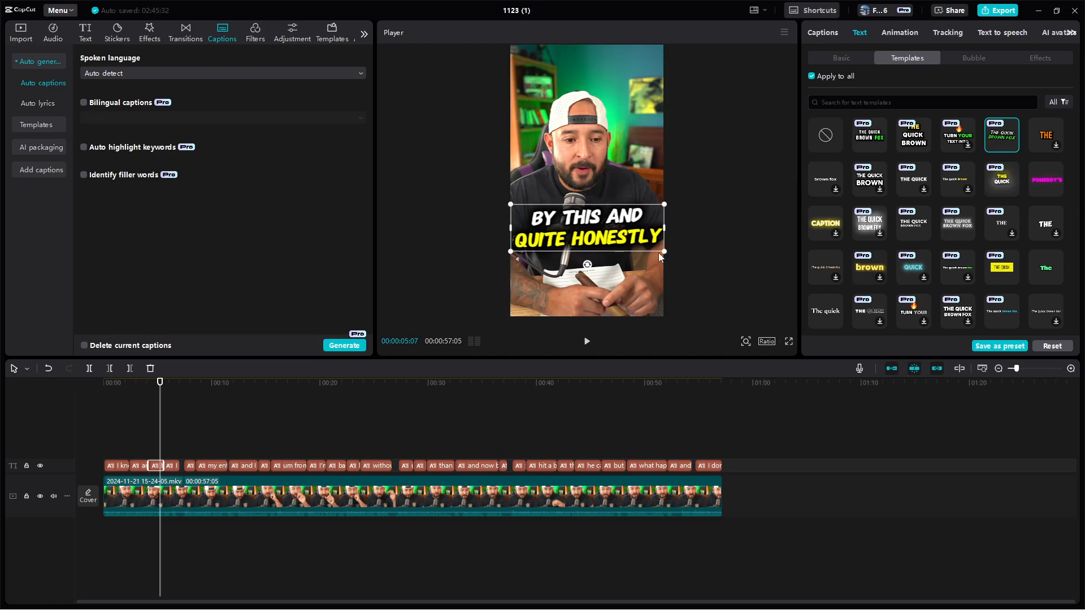
{"action": "left_click", "coordinate": [635, 128]}
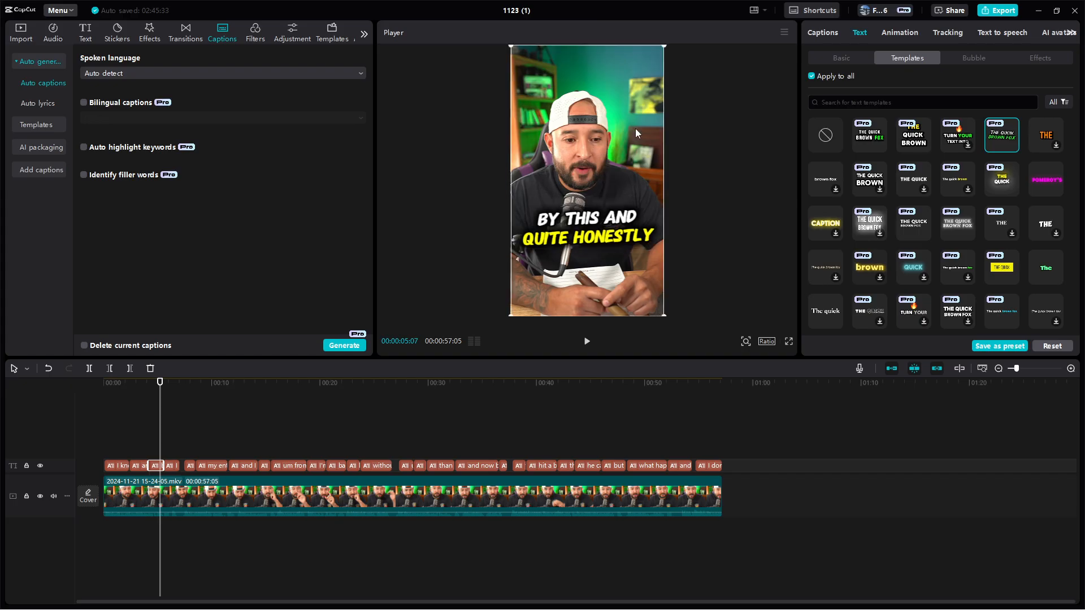
{"action": "left_click", "coordinate": [609, 236]}
{"action": "mouse_move", "coordinate": [657, 248]}
{"action": "left_mouse_down"}
{"action": "mouse_move", "coordinate": [675, 252]}
{"action": "mouse_move", "coordinate": [664, 251]}
{"action": "left_mouse_up"}
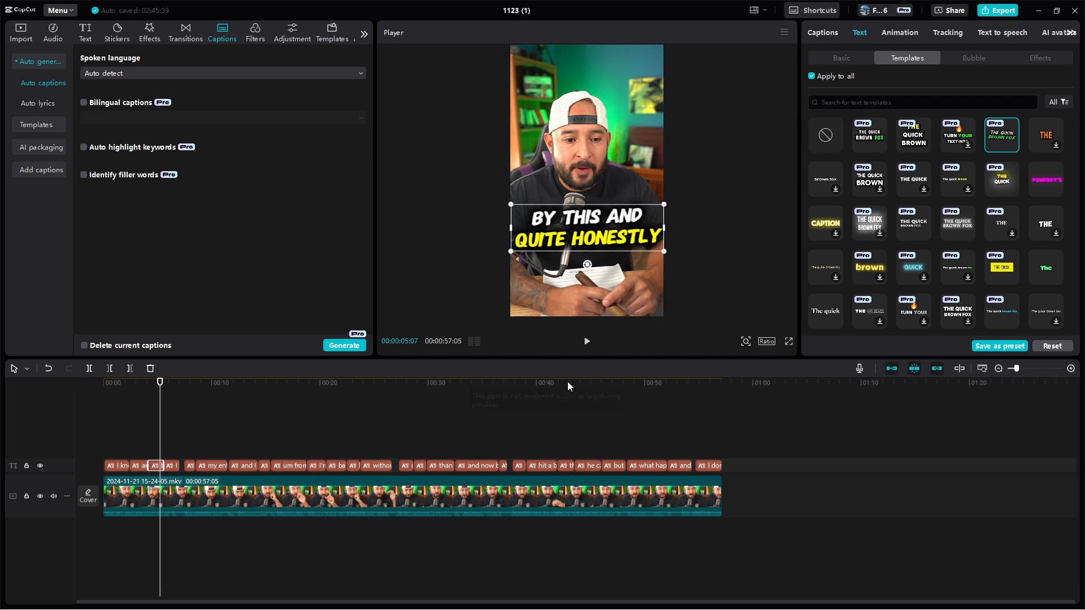
Scale the "THE MAN CAN'T JUST COME IN" caption at 00:00:37:24 down to about three quarters of the frame width and preview it
{"action": "left_click", "coordinate": [587, 341]}
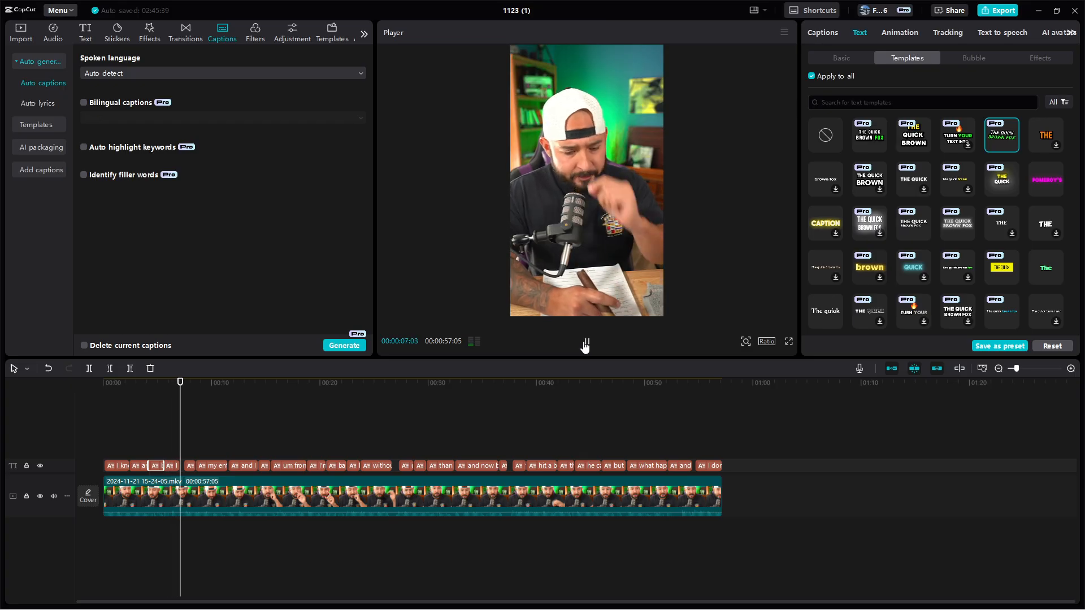
{"action": "left_click", "coordinate": [513, 389]}
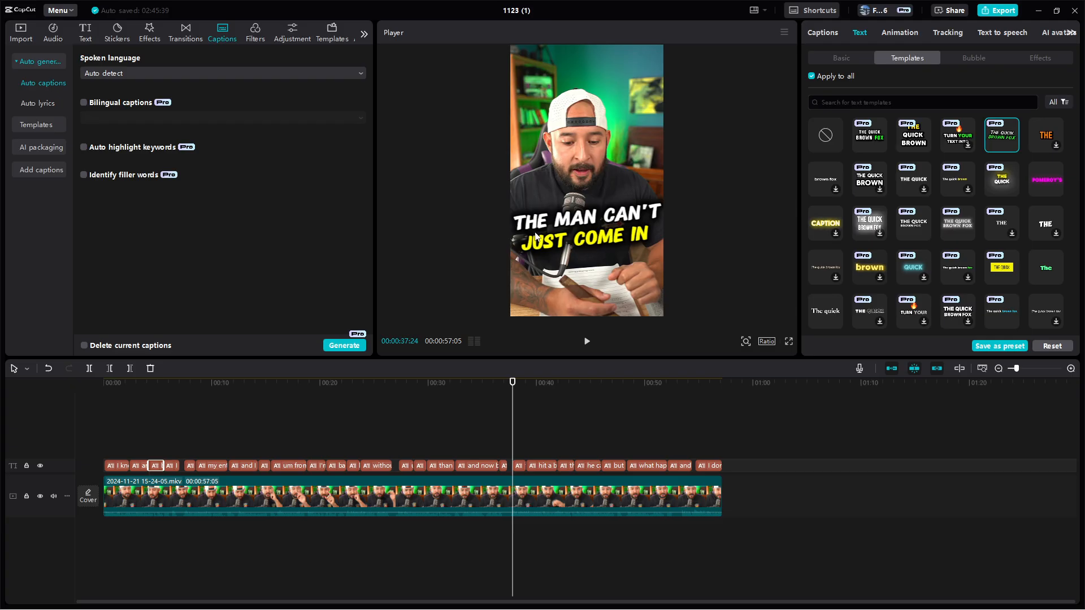
{"action": "left_click", "coordinate": [634, 222]}
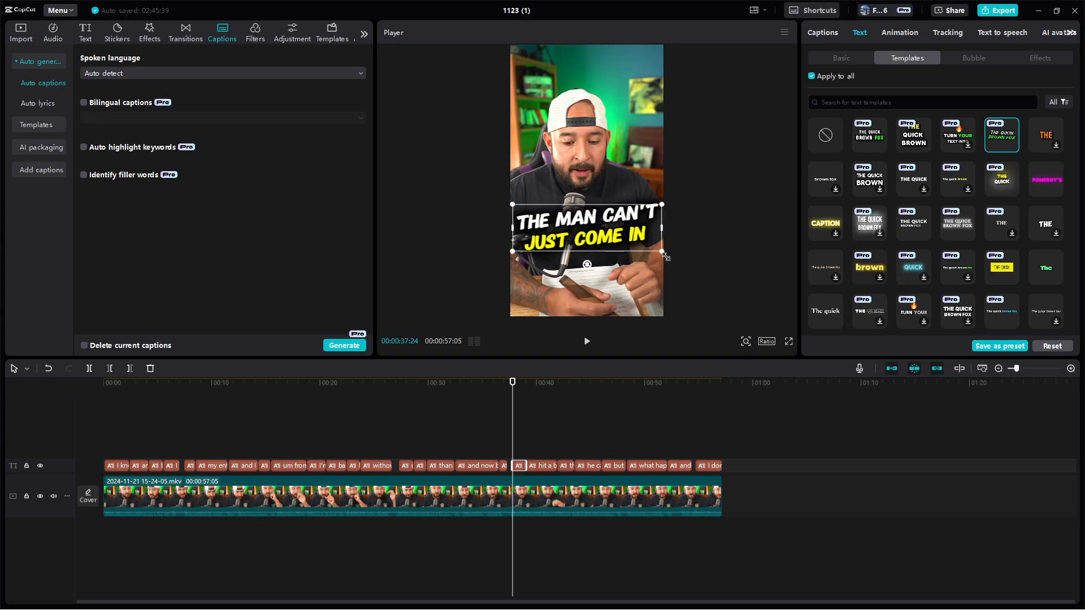
{"action": "left_click_drag", "start_coordinate": [661, 252], "coordinate": [625, 249]}
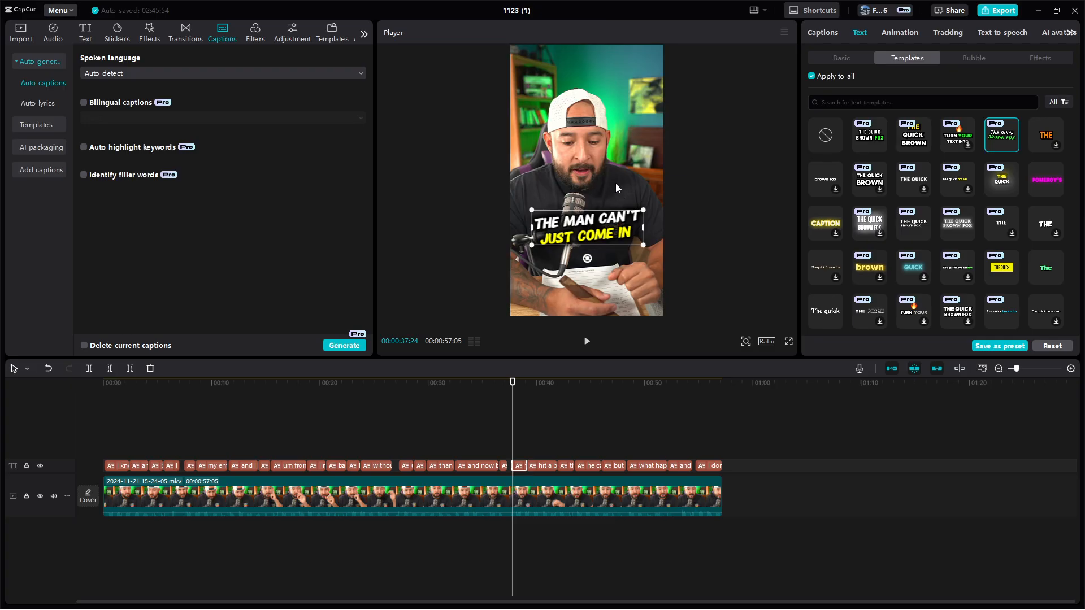
{"action": "left_click", "coordinate": [587, 342]}
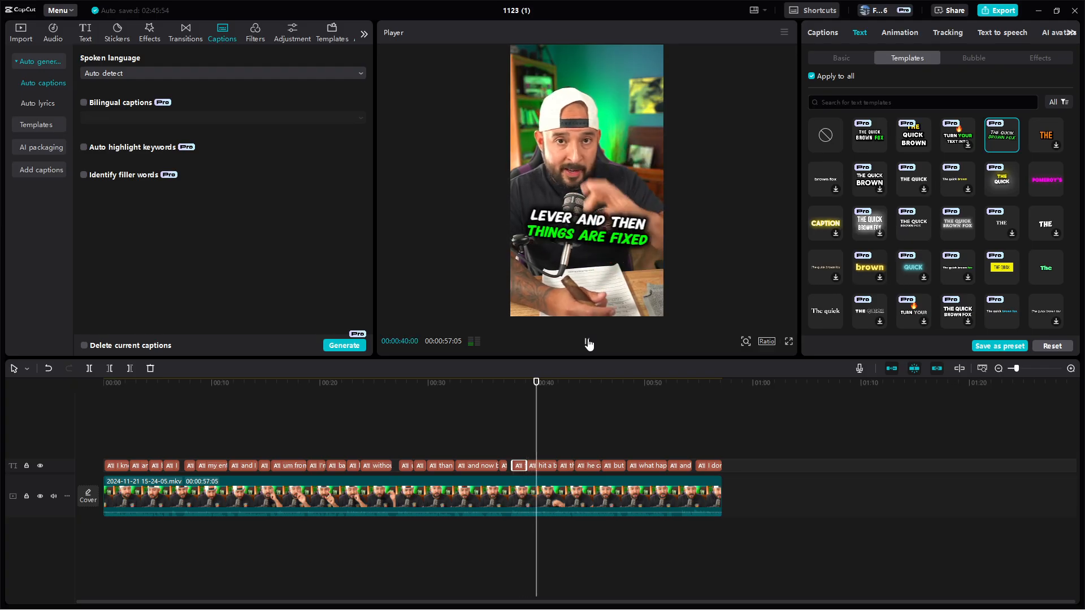
{"action": "left_click", "coordinate": [588, 342]}
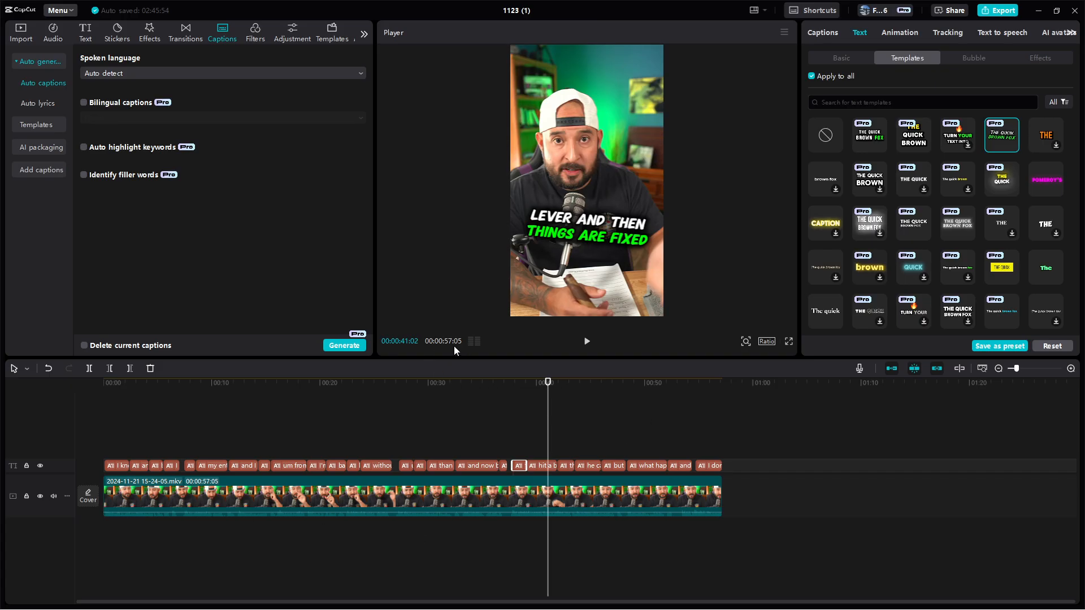
Move the playhead to the end of the video and open the video effects library
{"action": "left_click_drag", "start_coordinate": [548, 383], "coordinate": [759, 405]}
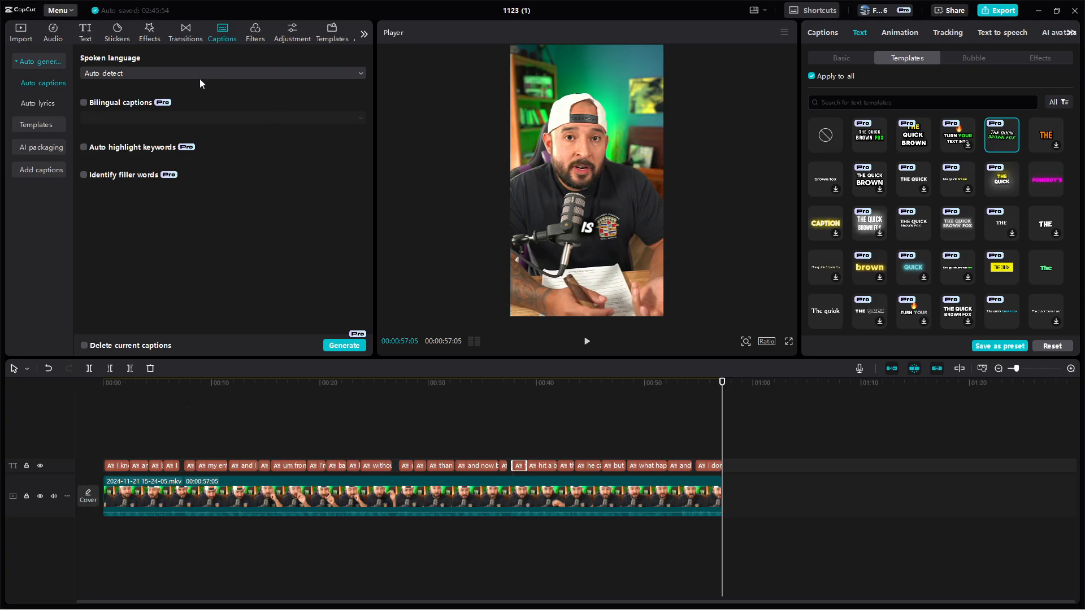
{"action": "left_click", "coordinate": [155, 39]}
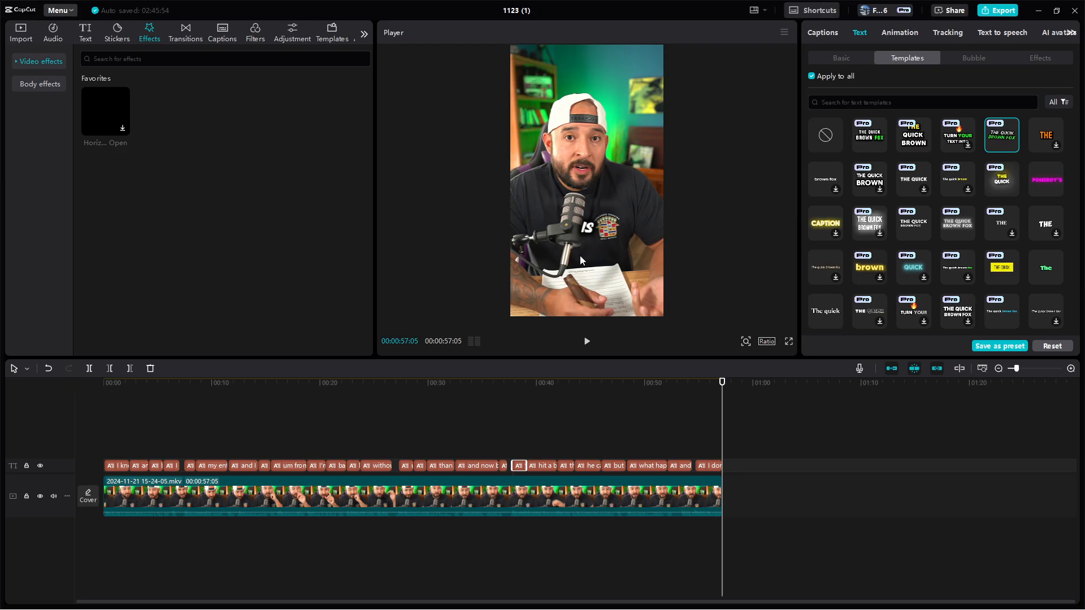
Switch to OBS and select only the Display Capture source
{"action": "mouse_move", "coordinate": [750, 606]}
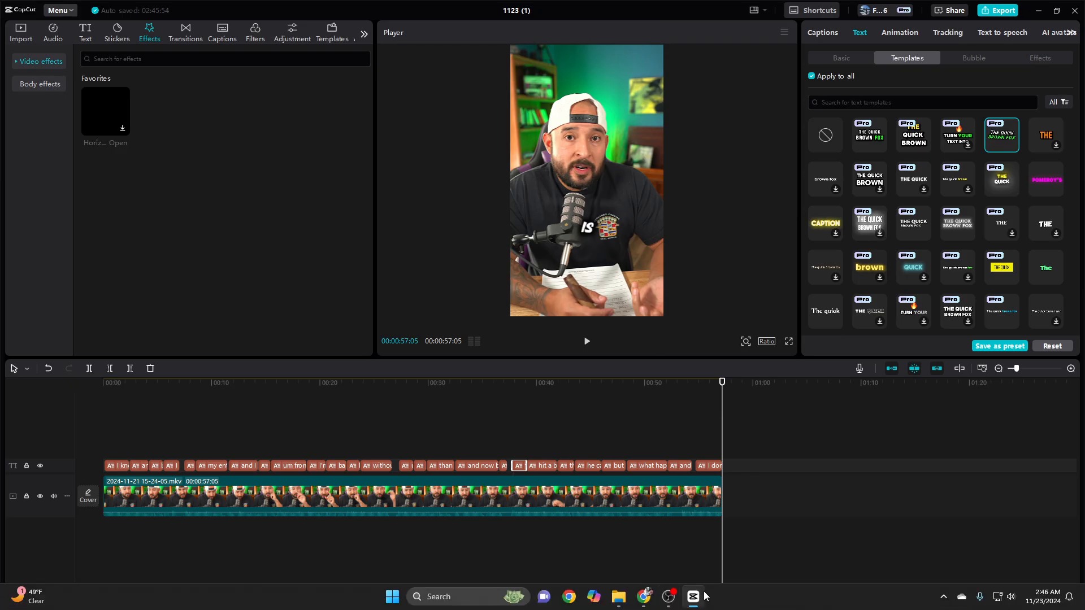
{"action": "left_click", "coordinate": [669, 596]}
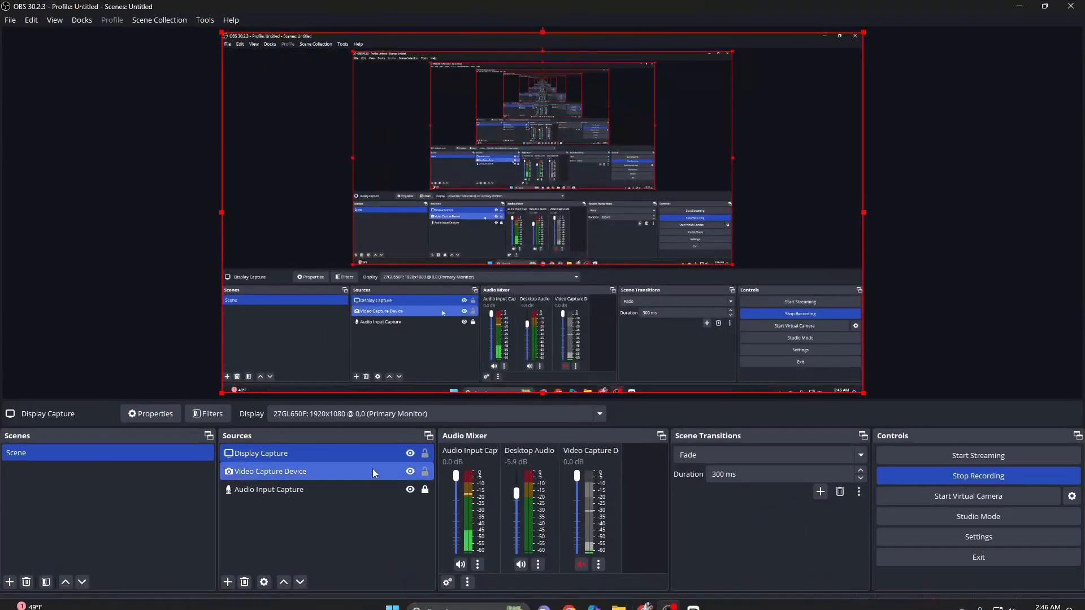
{"action": "left_click", "coordinate": [389, 454]}
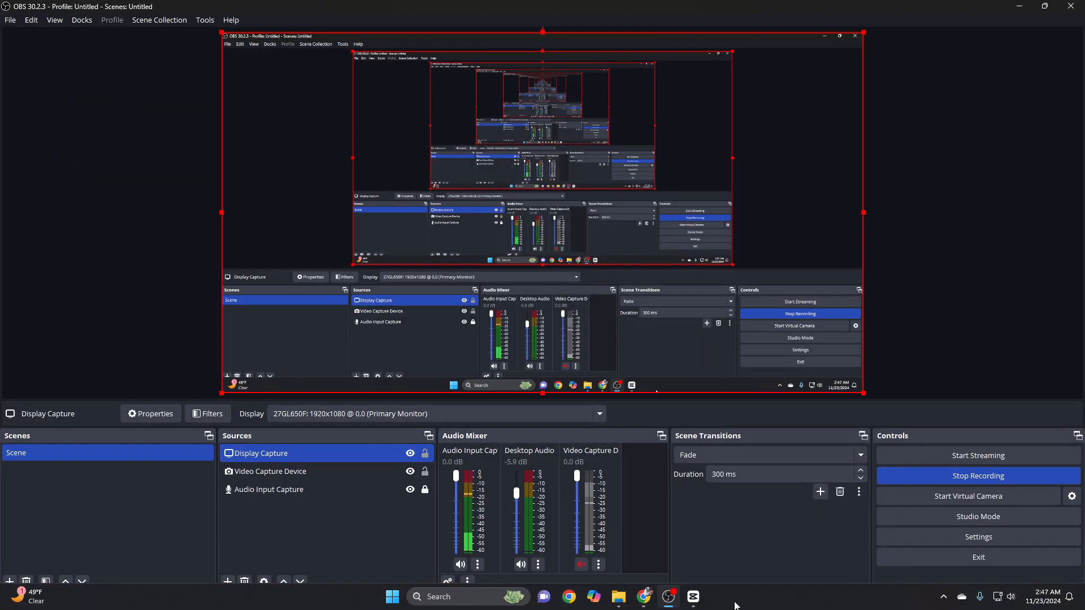
Switch to CapCut and briefly preview the captioned video from near its start
{"action": "left_click", "coordinate": [694, 597]}
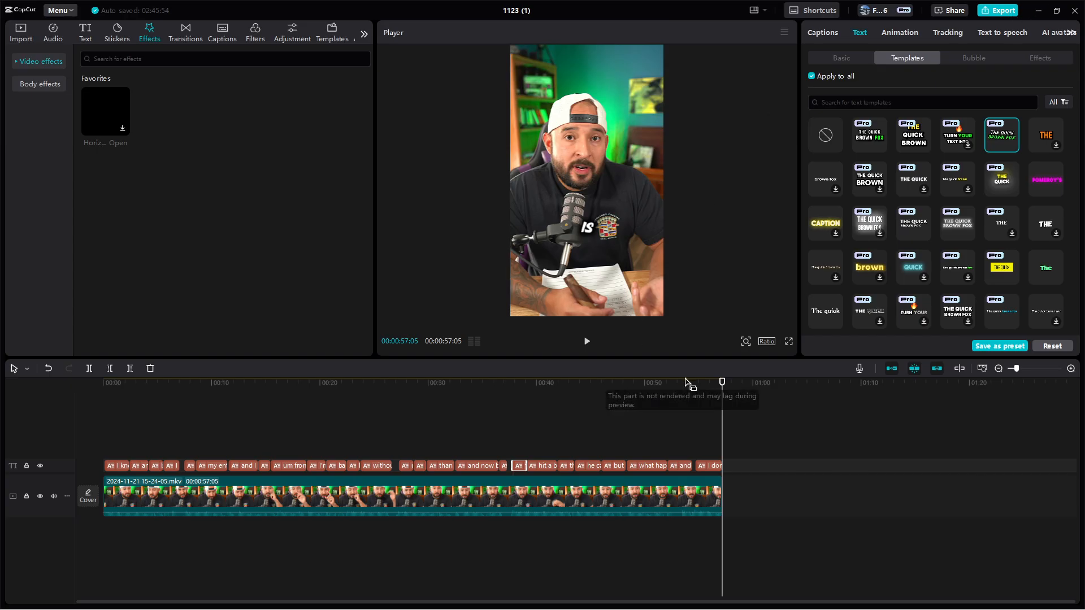
{"action": "left_click", "coordinate": [110, 400]}
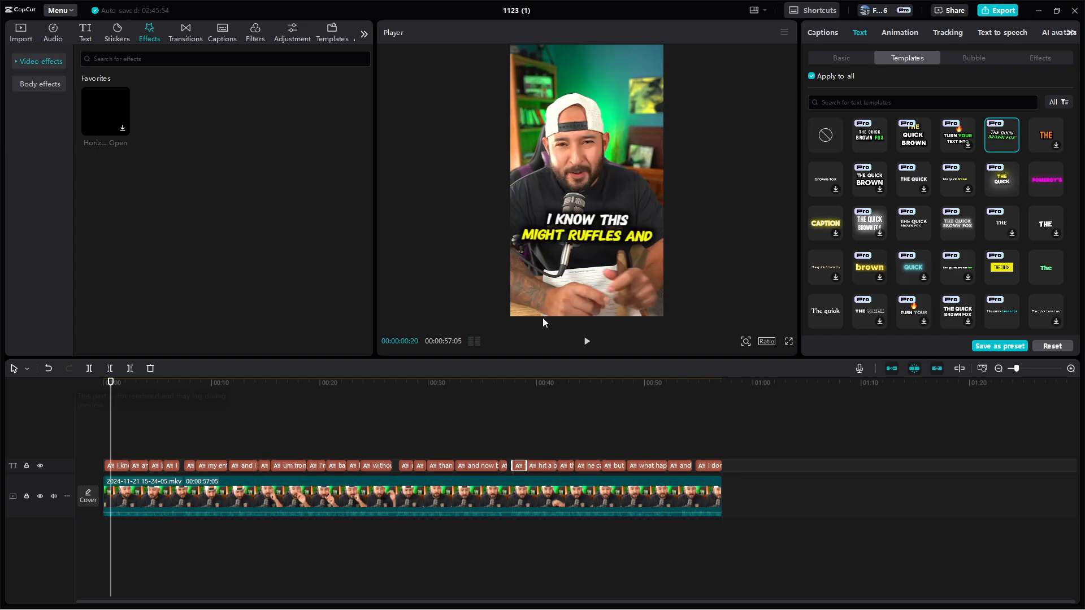
{"action": "left_click", "coordinate": [586, 341]}
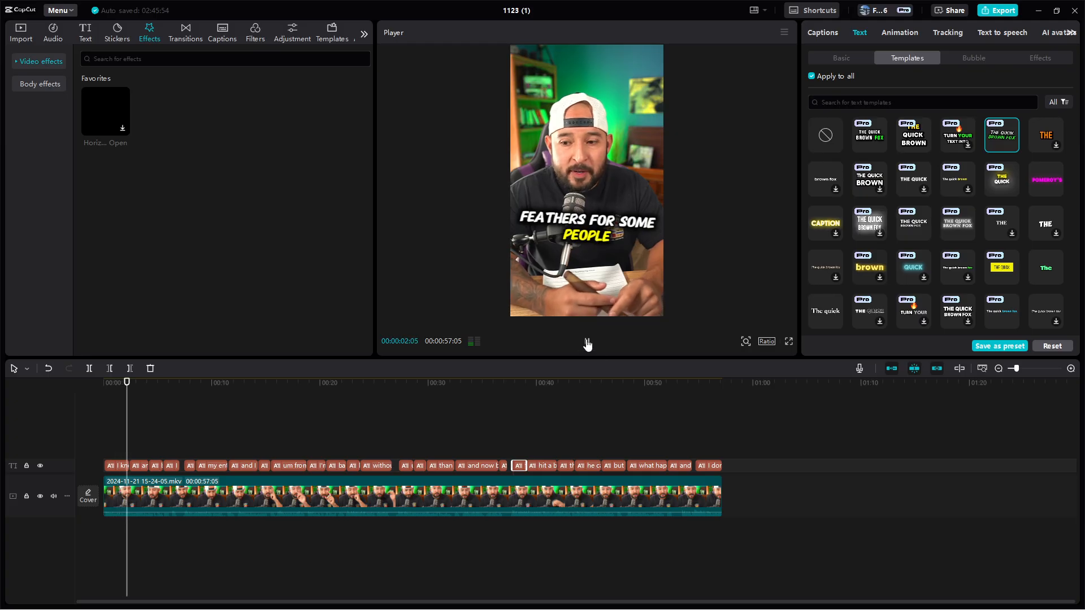
{"action": "left_click", "coordinate": [586, 341]}
Open the caption transcript and review the fifth, sixth and seventh caption lines against the preview
{"action": "left_click", "coordinate": [398, 407]}
{"action": "left_click", "coordinate": [368, 466]}
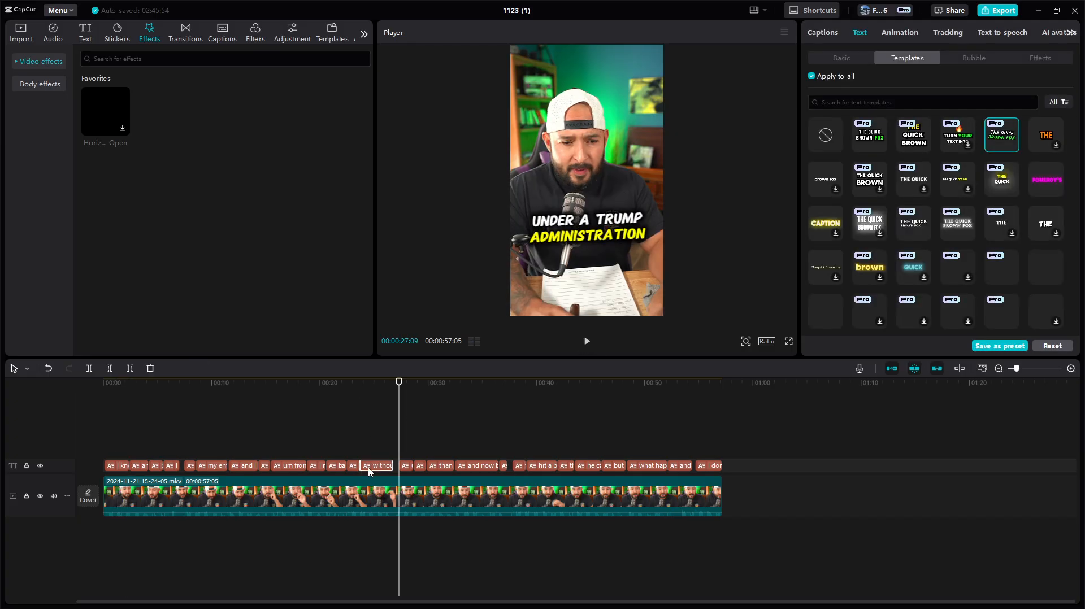
{"action": "left_click", "coordinate": [840, 58]}
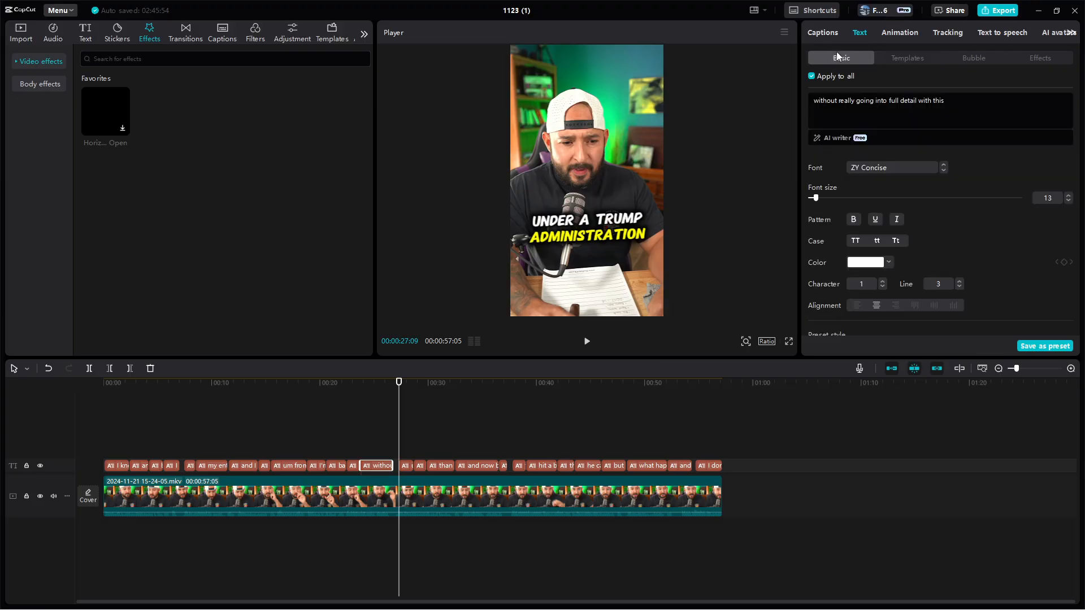
{"action": "left_click", "coordinate": [826, 34]}
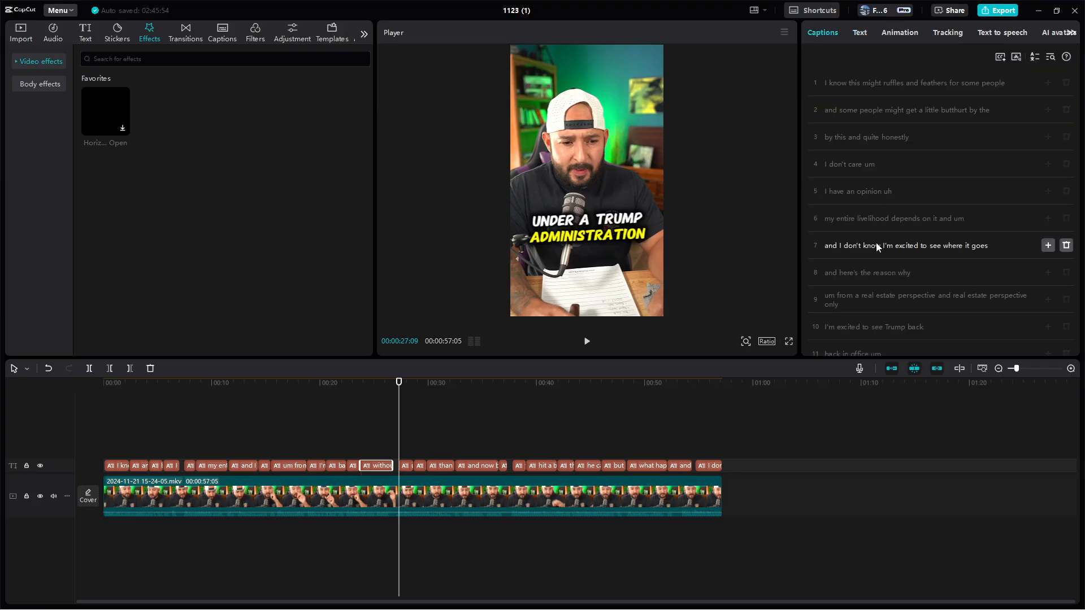
{"action": "left_click", "coordinate": [873, 194]}
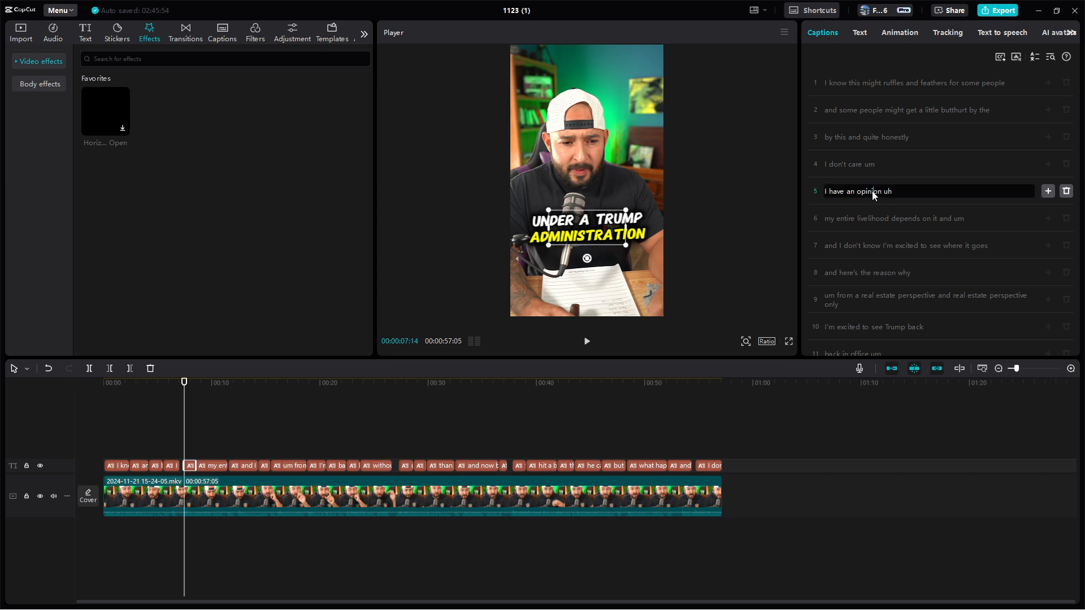
{"action": "left_click", "coordinate": [883, 222]}
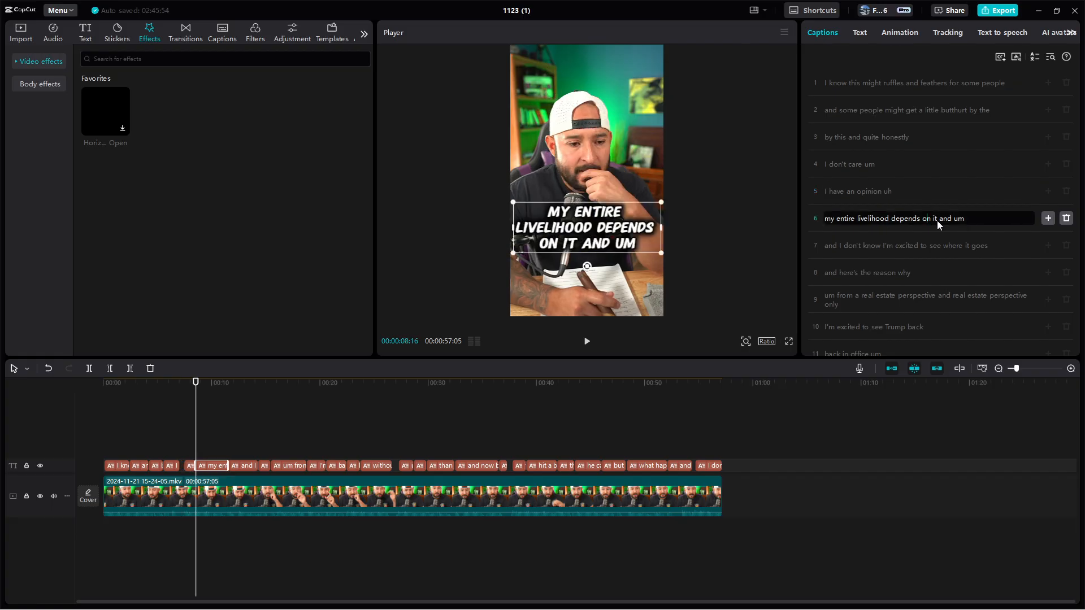
{"action": "left_click", "coordinate": [910, 246]}
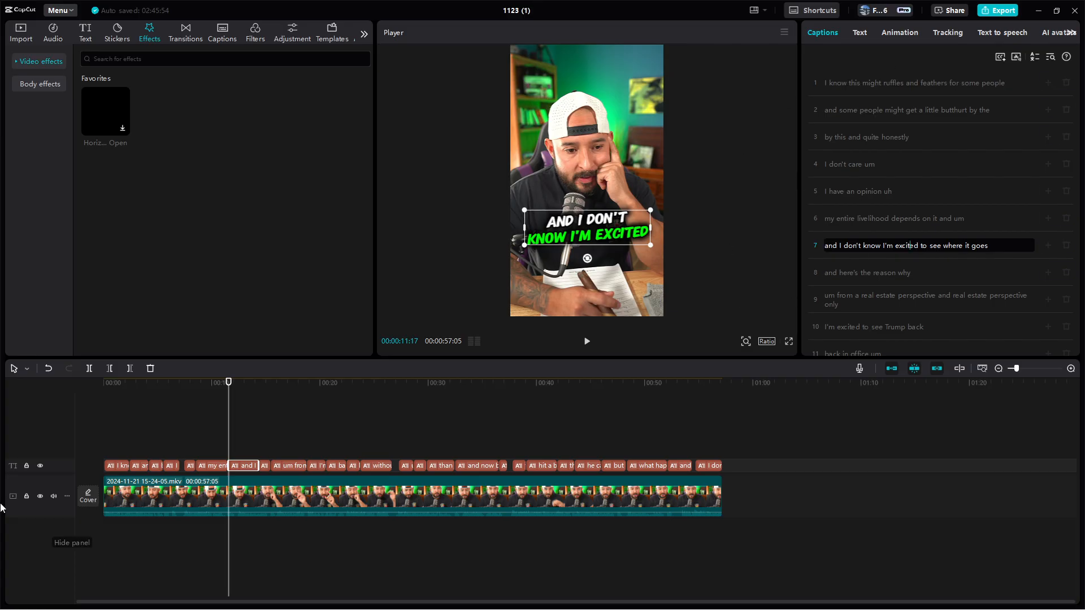
Export the finished video to the D:/Reels folder with "How to make Reels YOUTUBE" in its name, and dismiss the sharing options
{"action": "left_click", "coordinate": [724, 391]}
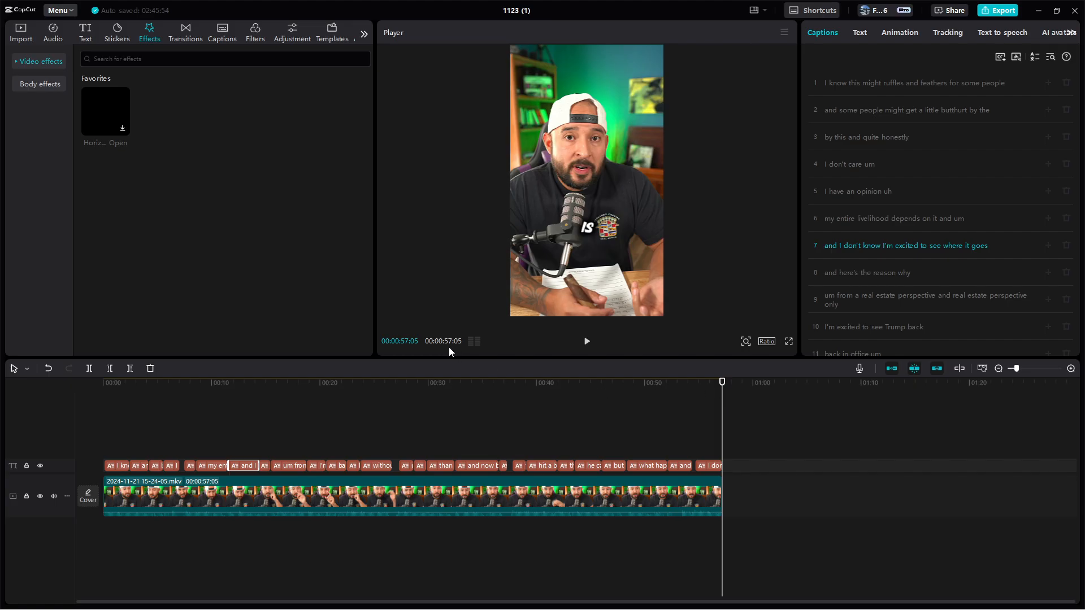
{"action": "left_click", "coordinate": [993, 11]}
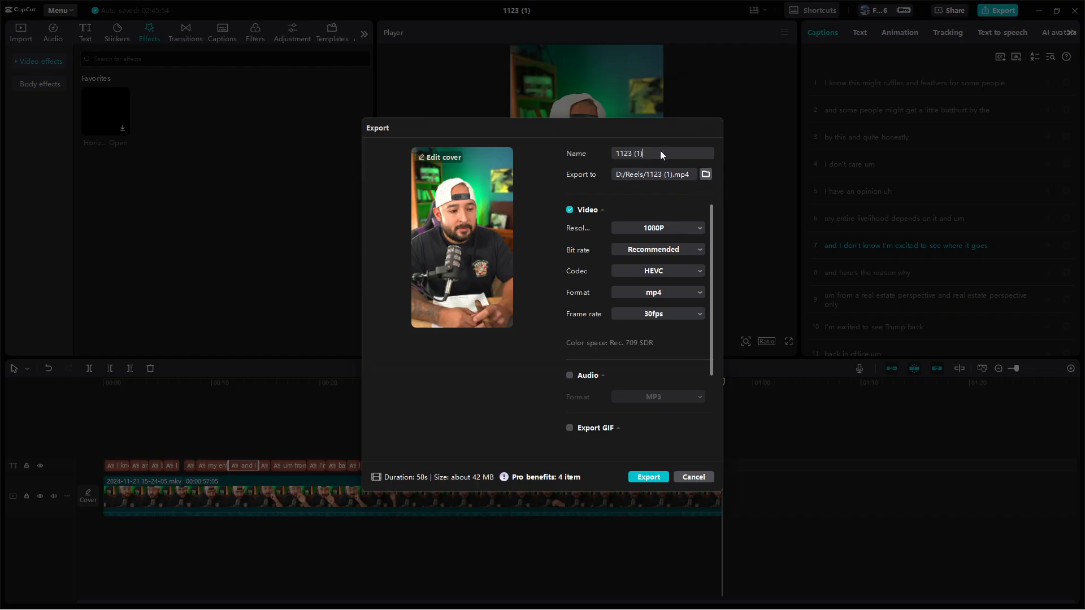
{"action": "key", "text": "BackSpace"}
{"action": "key", "text": "BackSpace"}
{"action": "key", "text": "BackSpace"}
{"action": "key", "text": "BackSpace"}
{"action": "key", "text": "BackSpace"}
{"action": "key", "text": "BackSpace"}
{"action": "key", "text": "BackSpace"}
{"action": "type", "text": "Test Rre"}
{"action": "key", "text": "BackSpace"}
{"action": "key", "text": "BackSpace"}
{"action": "key", "text": "BackSpace"}
{"action": "key", "text": "BackSpace"}
{"action": "key", "text": "BackSpace"}
{"action": "key", "text": "BackSpace"}
{"action": "key", "text": "BackSpace"}
{"action": "key", "text": "BackSpace"}
{"action": "type", "text": "How to make Reels YOUTUBE"}
{"action": "left_click", "coordinate": [633, 478]}
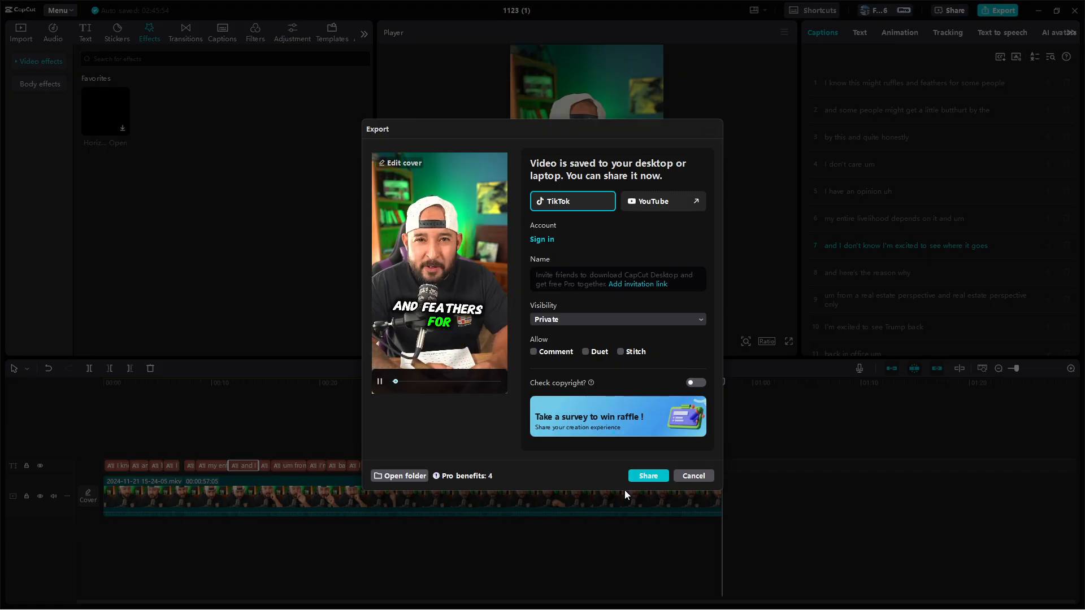
{"action": "left_click", "coordinate": [688, 478]}
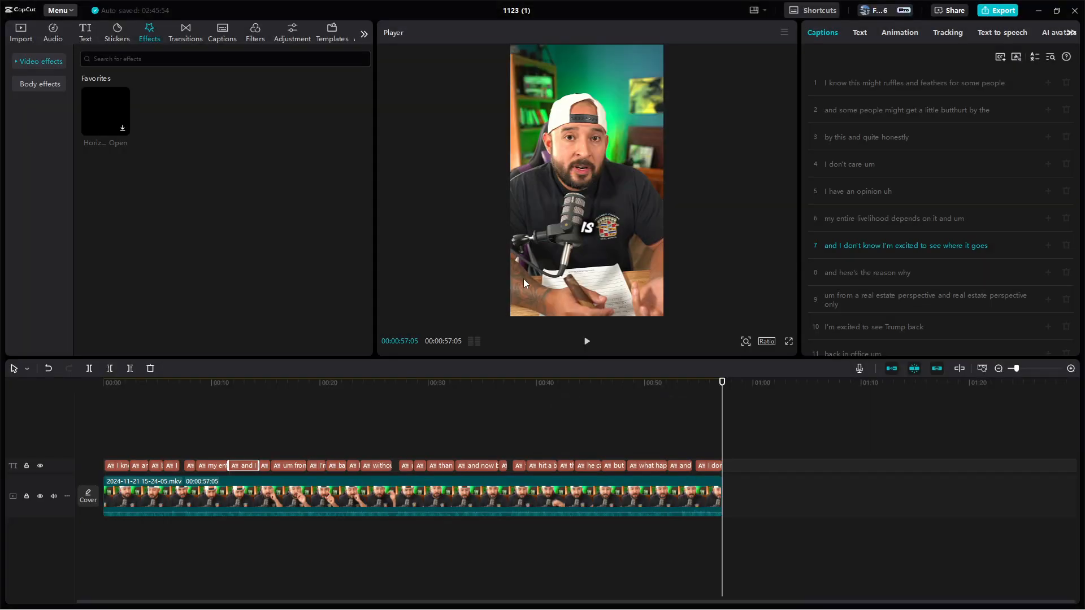
Minimize CapCut and OBS and switch to the Instagram profile in Chrome
{"action": "left_click", "coordinate": [1037, 9]}
{"action": "left_click", "coordinate": [1020, 7]}
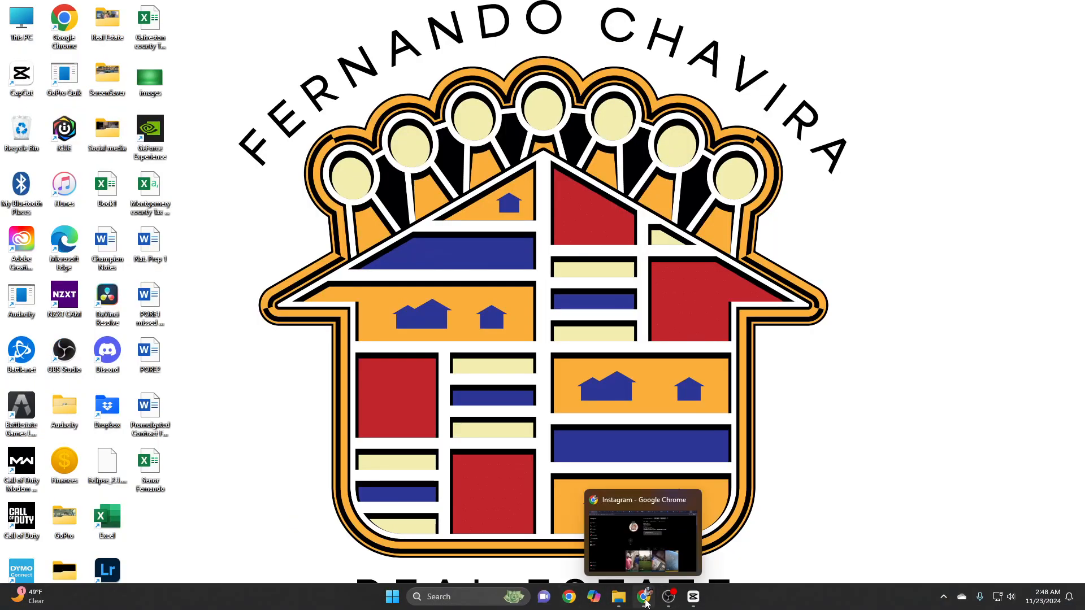
{"action": "left_click", "coordinate": [644, 597]}
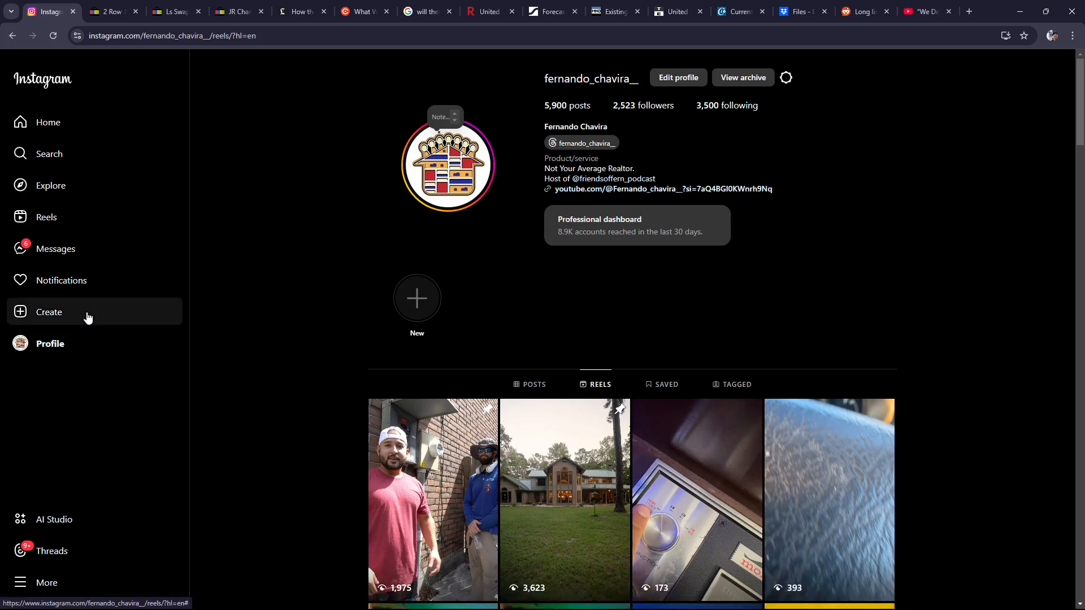
Start a new Instagram post with the "How to make Reels YOUTUBE" video from the Reels folder on drive D
{"action": "left_click", "coordinate": [54, 318]}
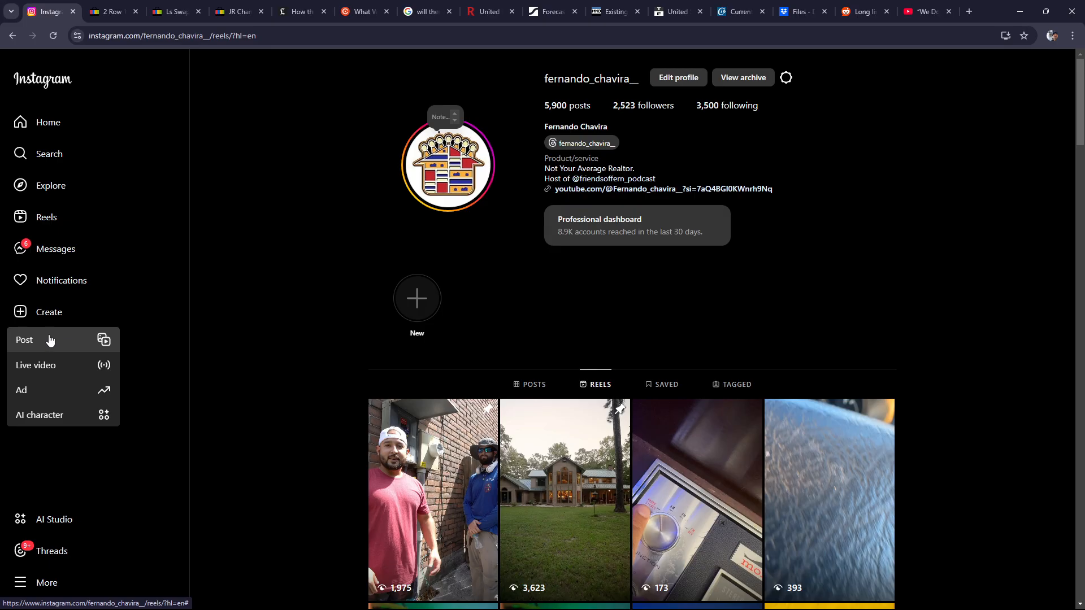
{"action": "left_click", "coordinate": [49, 341]}
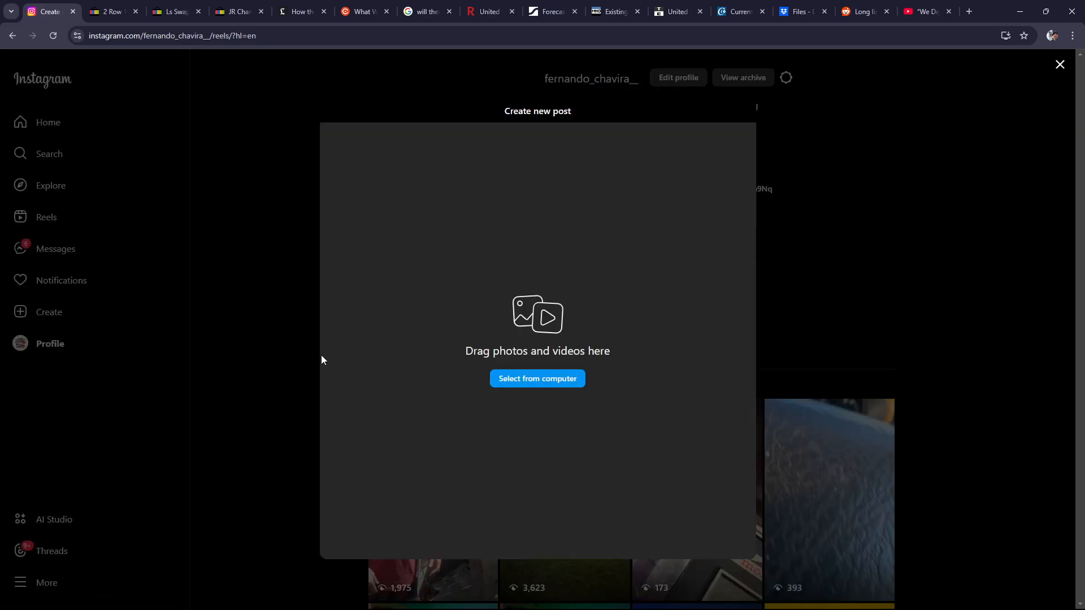
{"action": "left_click", "coordinate": [529, 383]}
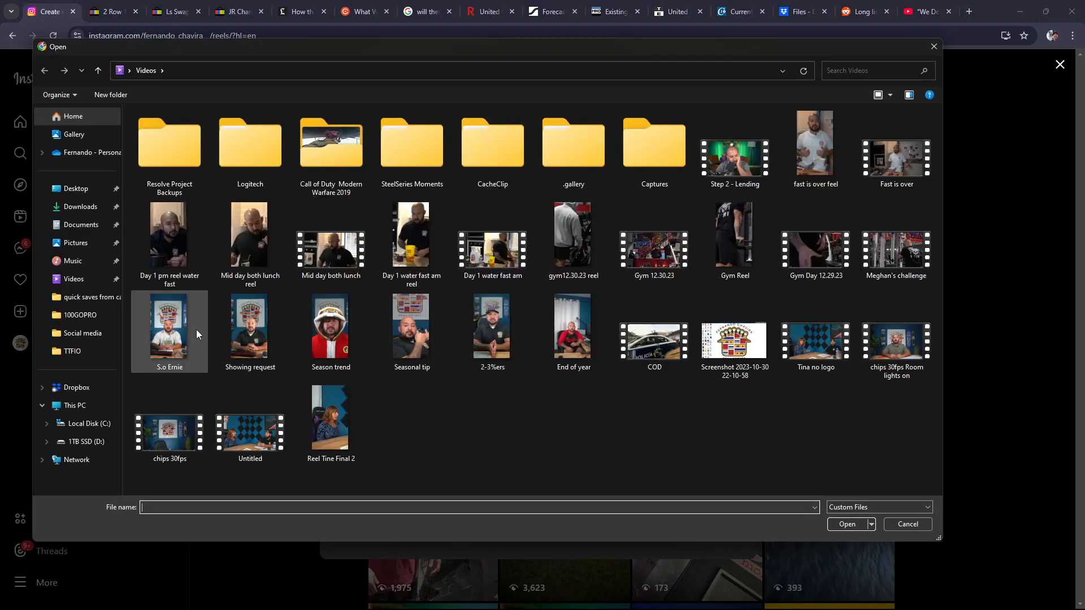
{"action": "left_click", "coordinate": [94, 443]}
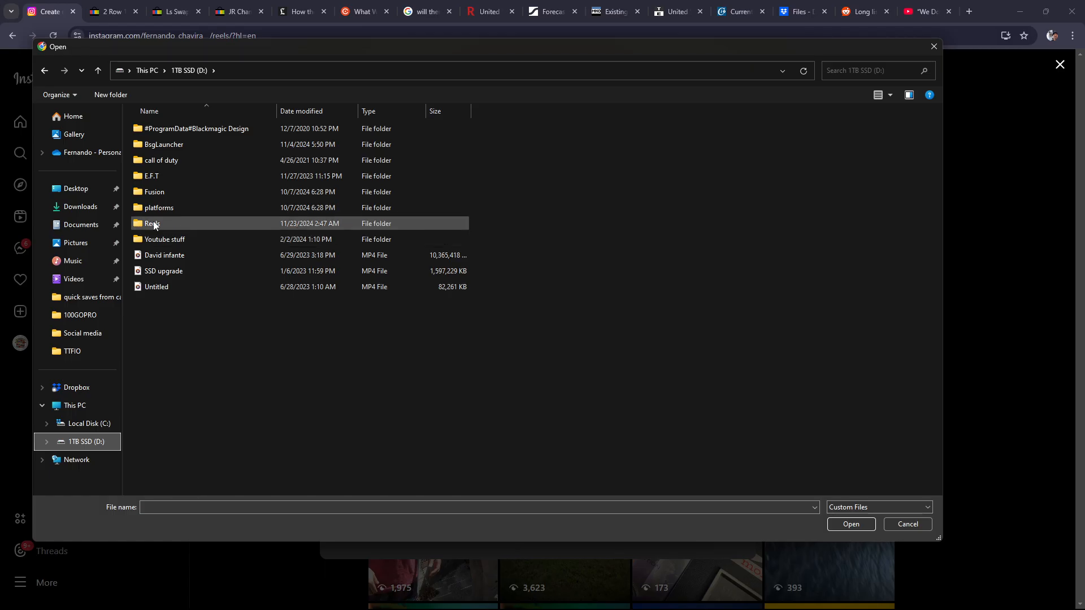
{"action": "double_click", "coordinate": [153, 224]}
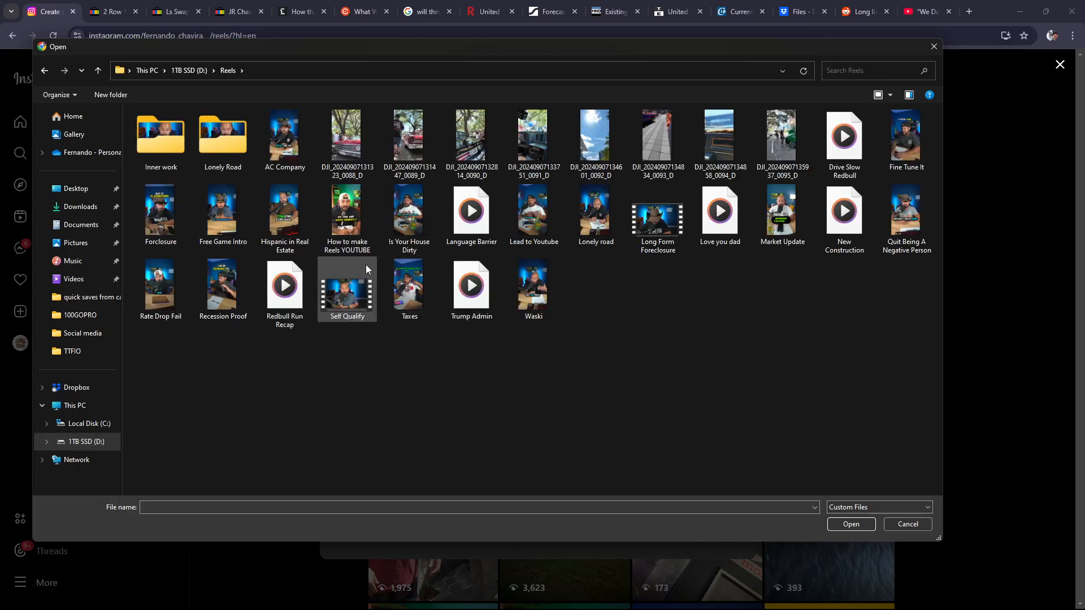
{"action": "left_click", "coordinate": [355, 223]}
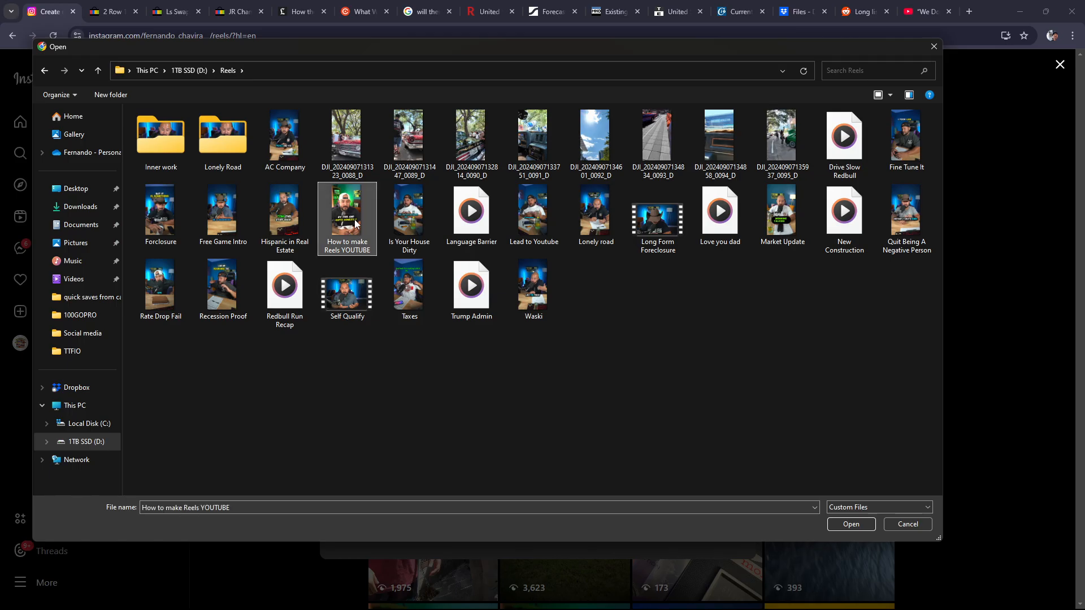
{"action": "left_click", "coordinate": [851, 525]}
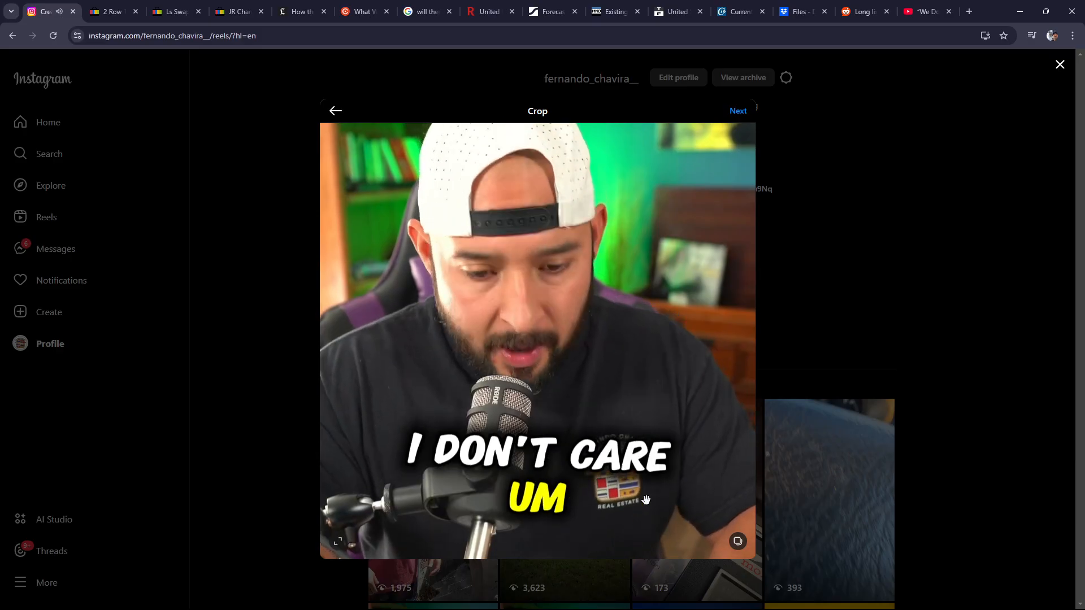
Keep the default crop and cover, caption the reel "How to make reals Youtube!", and discard the post
{"action": "left_click", "coordinate": [737, 112]}
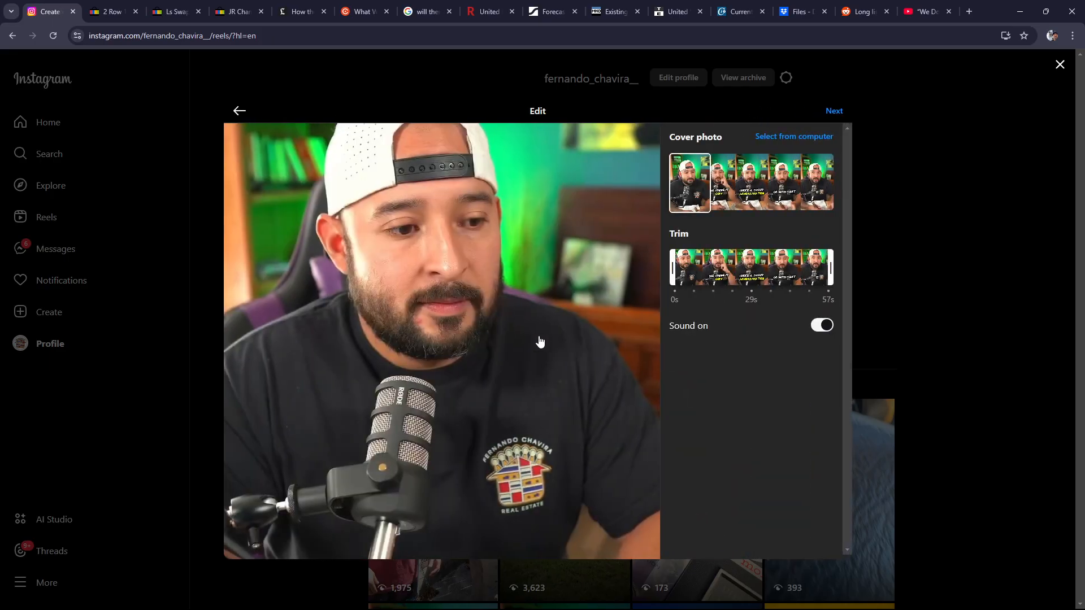
{"action": "left_click", "coordinate": [835, 111]}
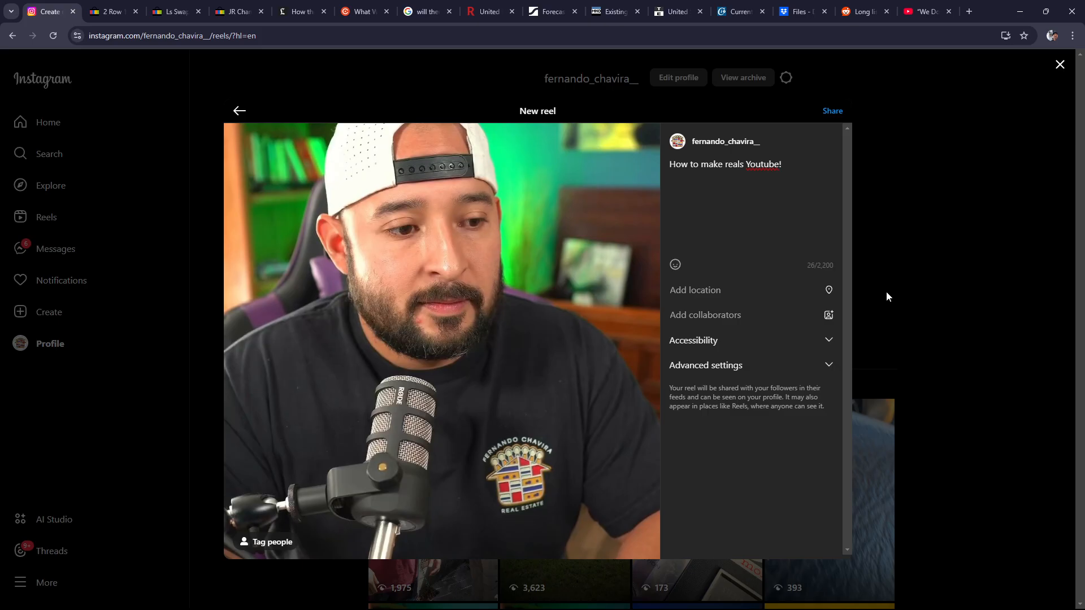
{"action": "left_click", "coordinate": [1060, 64]}
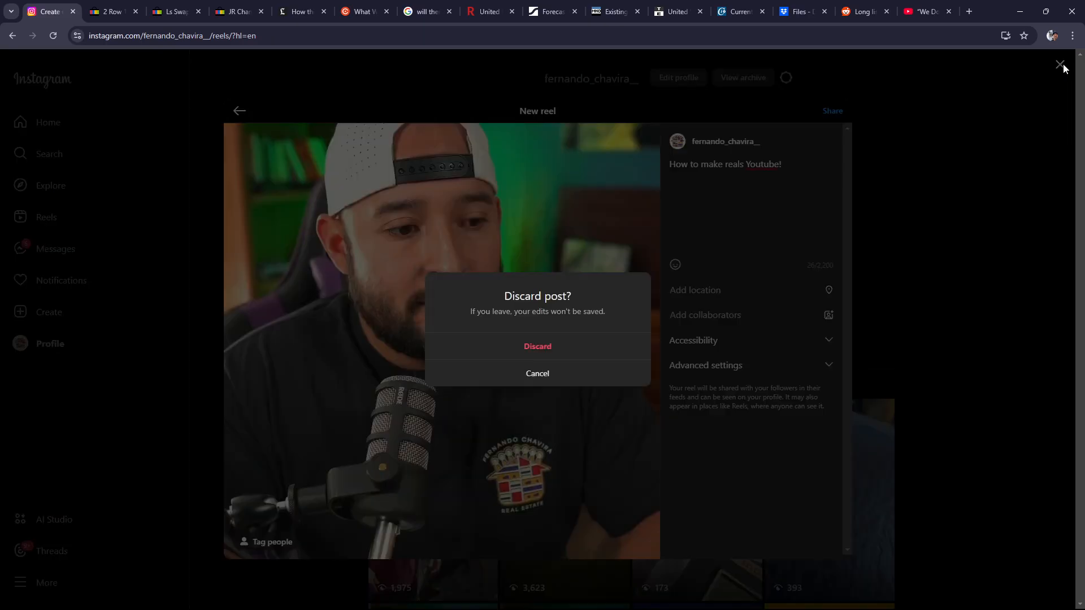
{"action": "left_click", "coordinate": [541, 347]}
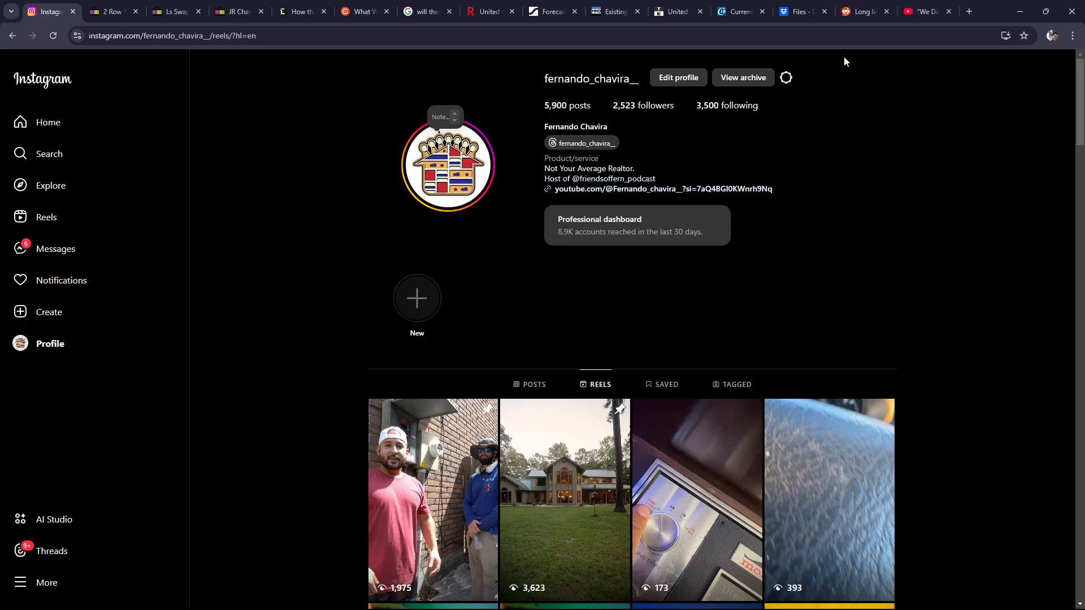
Switch to the Dropbox files page, clear the file selection and dismiss the finished uploads list
{"action": "left_click", "coordinate": [800, 13]}
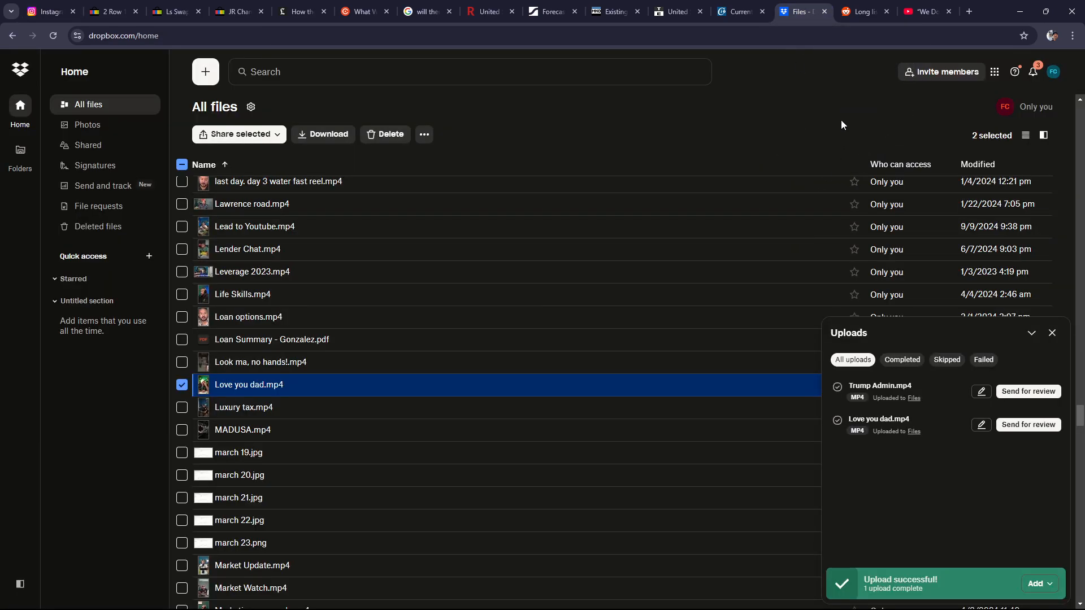
{"action": "left_click", "coordinate": [802, 116]}
{"action": "left_click", "coordinate": [1052, 333]}
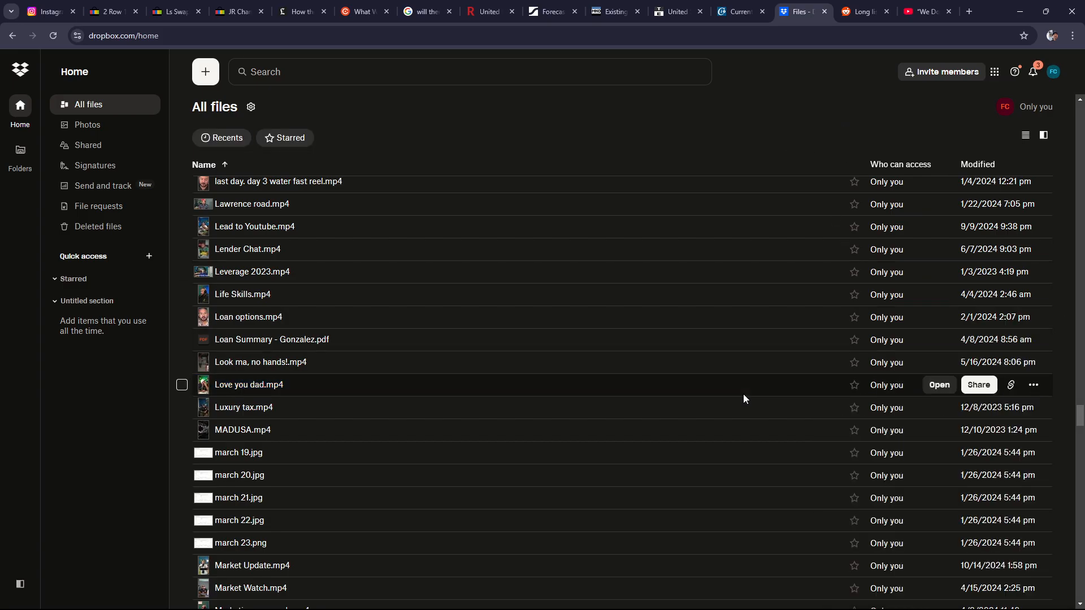
Upload the "How to make Reels YOUTUBE" video from the Reels folder to Dropbox
{"action": "scroll", "coordinate": [744, 399], "scroll_direction": "up", "scroll_amount": 20}
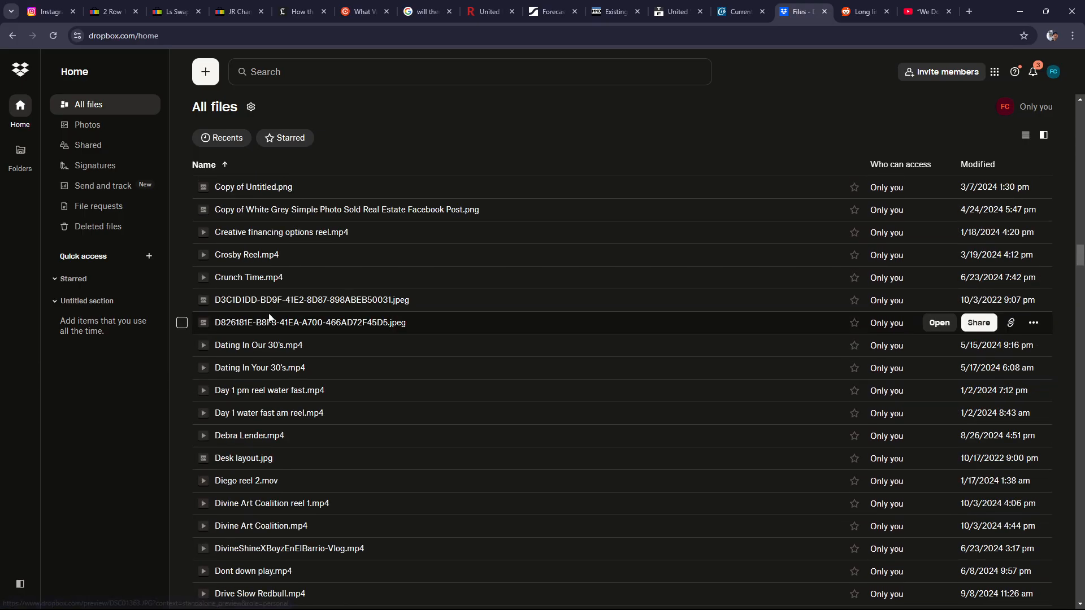
{"action": "scroll", "coordinate": [269, 318], "scroll_direction": "up", "scroll_amount": 15}
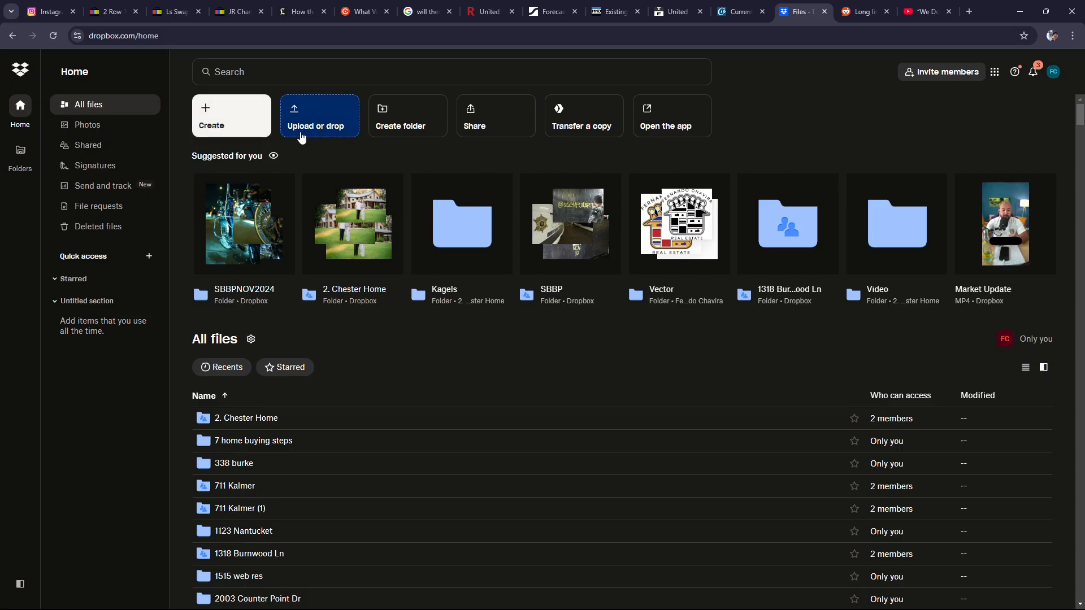
{"action": "left_click", "coordinate": [333, 116]}
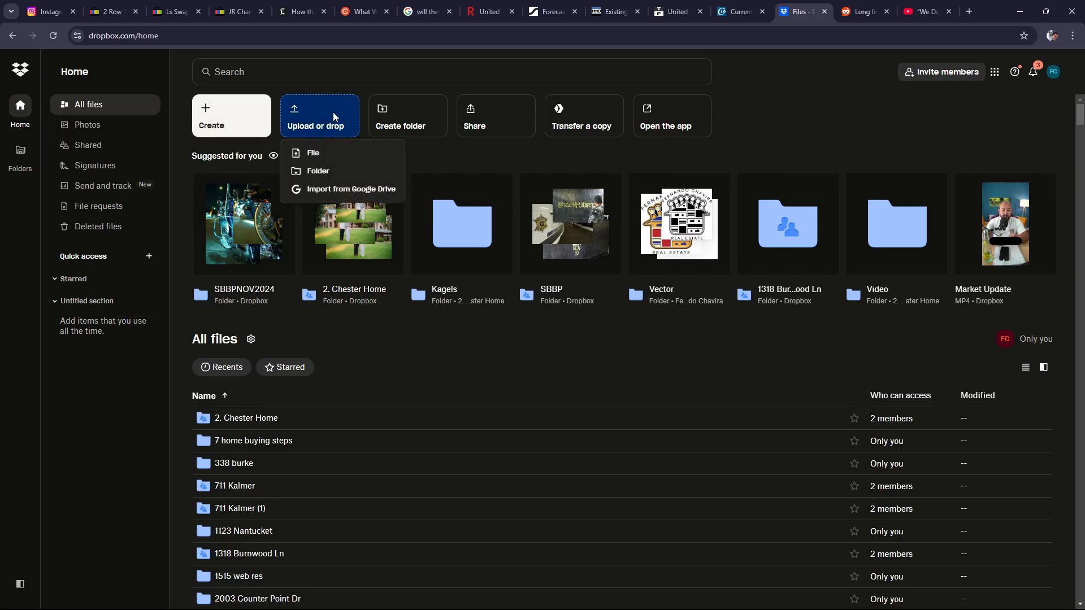
{"action": "left_click", "coordinate": [314, 162]}
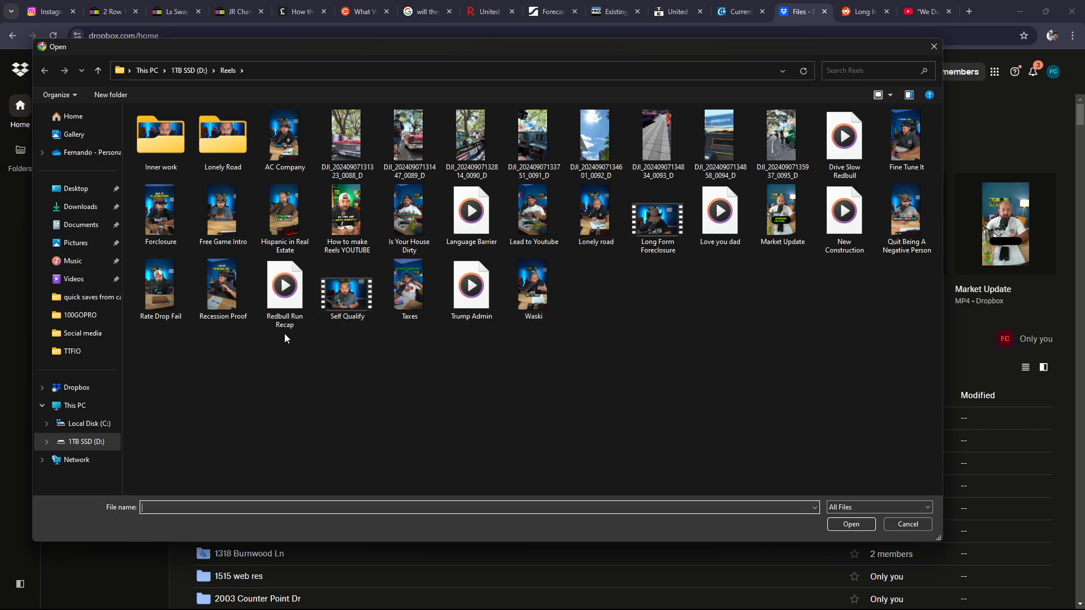
{"action": "left_click", "coordinate": [354, 222]}
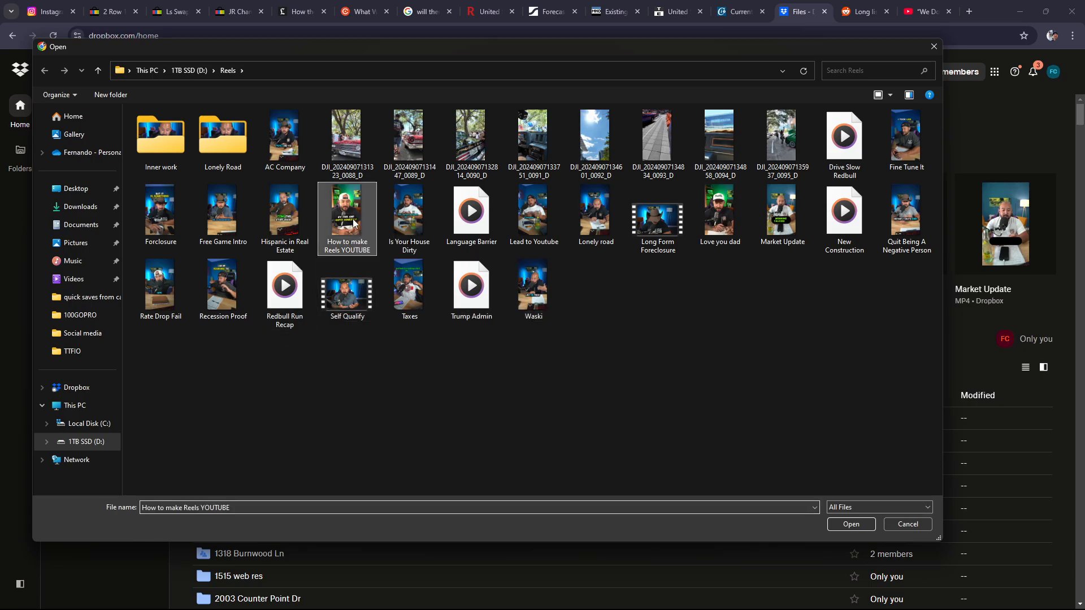
{"action": "left_click", "coordinate": [852, 524]}
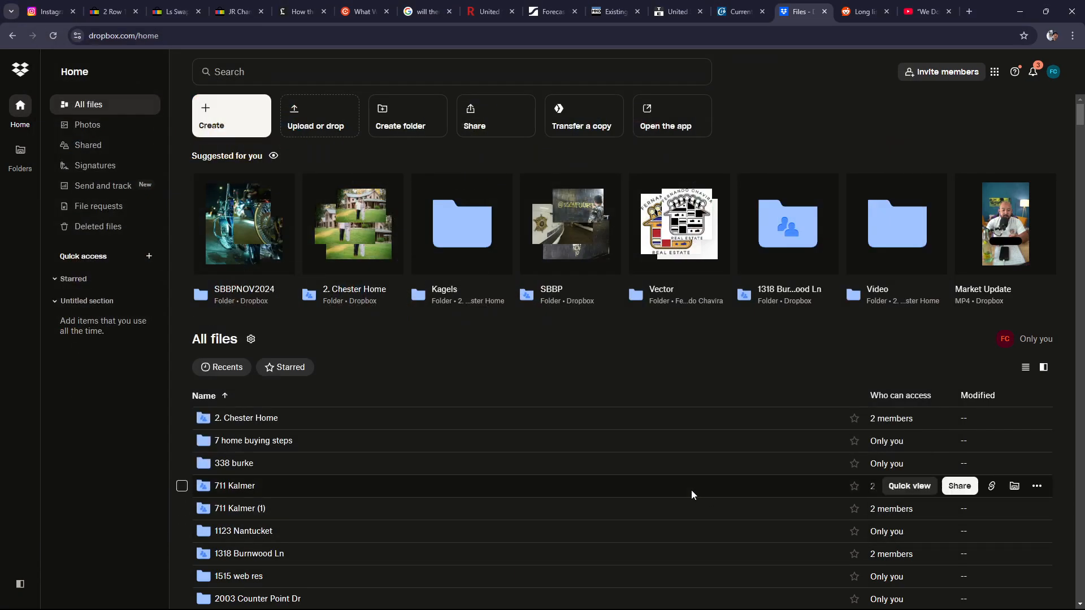
{"action": "mouse_move", "coordinate": [770, 605]}
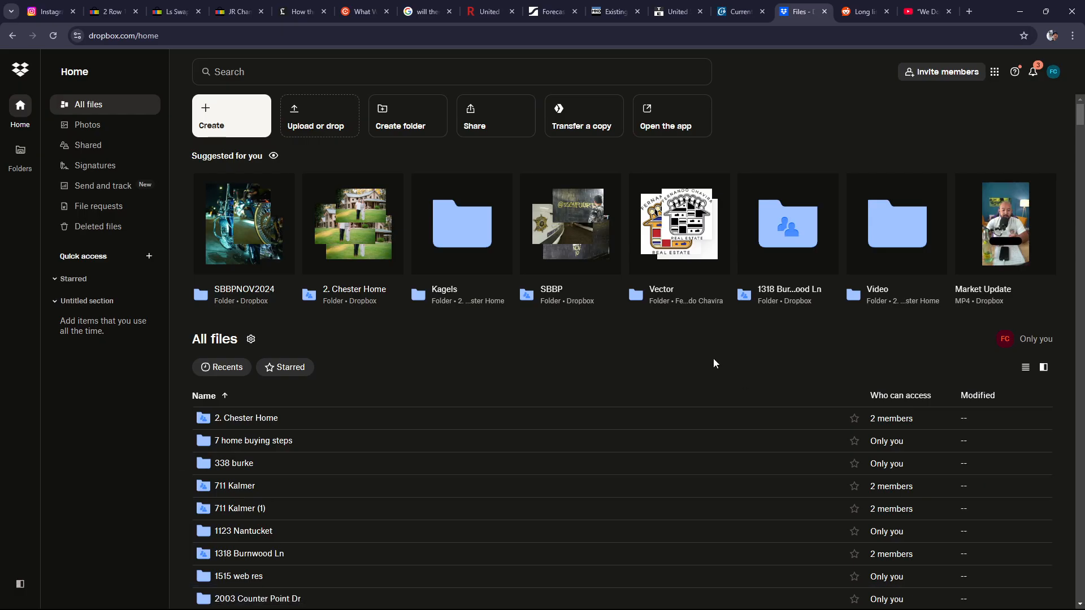
{"action": "left_click", "coordinate": [315, 130]}
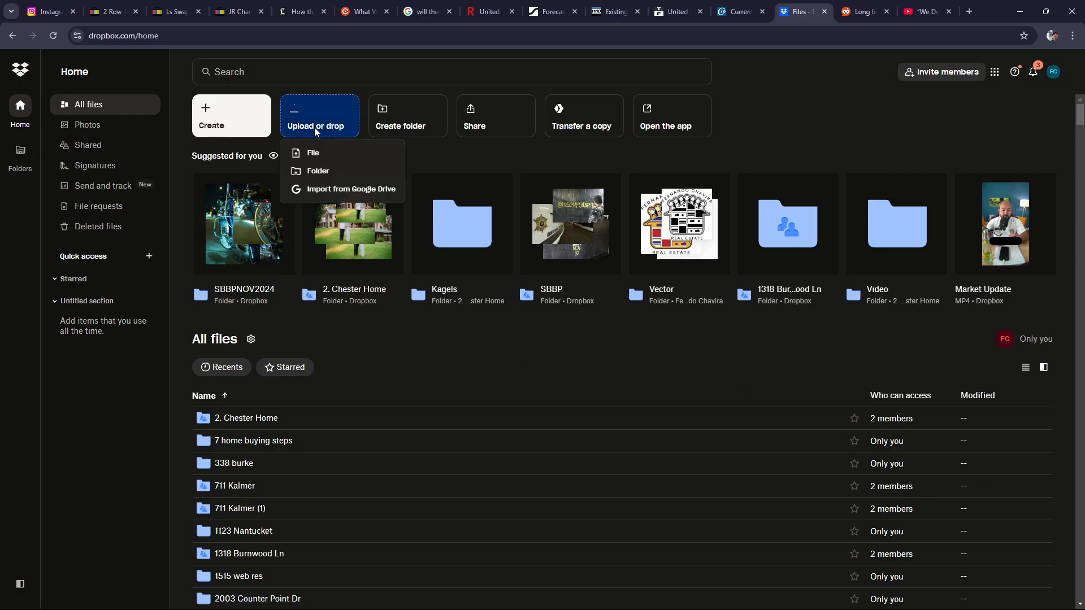
{"action": "left_click", "coordinate": [312, 153]}
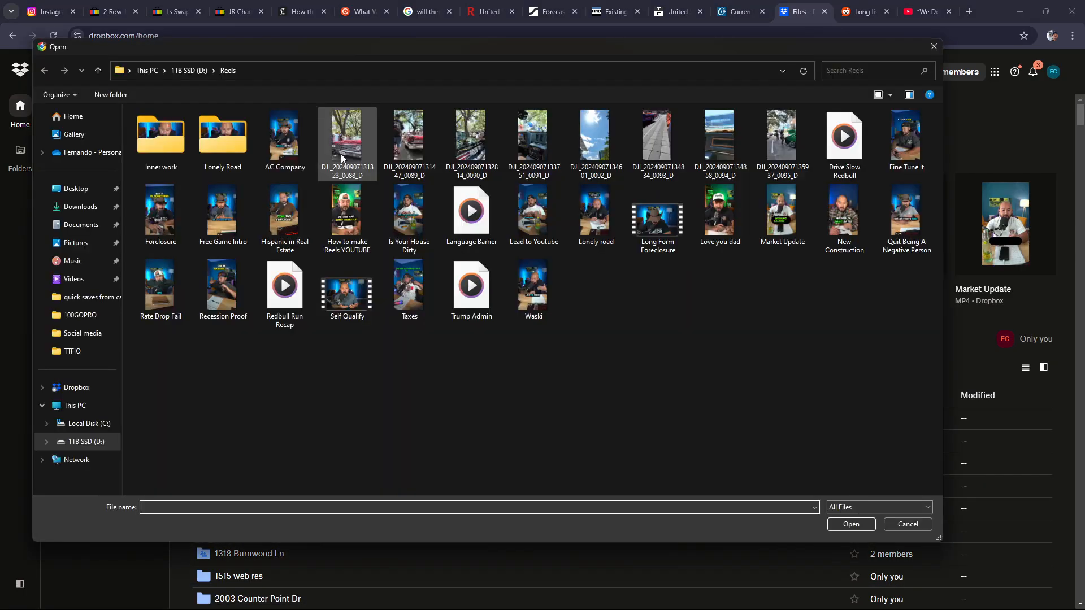
{"action": "left_click", "coordinate": [936, 46]}
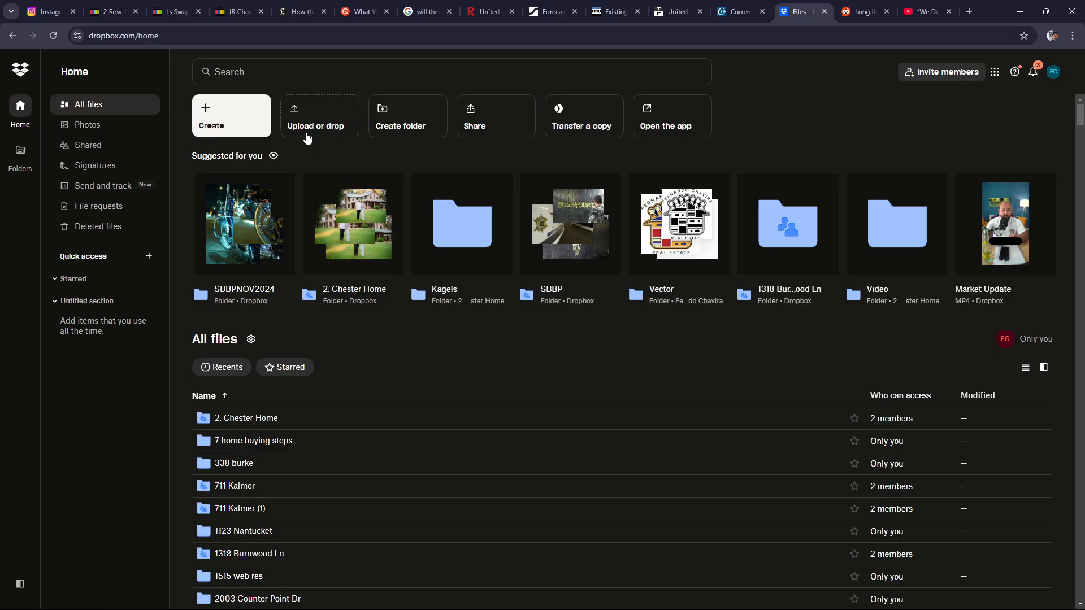
Show "How to make Reels YOUTUBE.mp4" among all Dropbox files and switch to OBS
{"action": "left_click", "coordinate": [94, 108]}
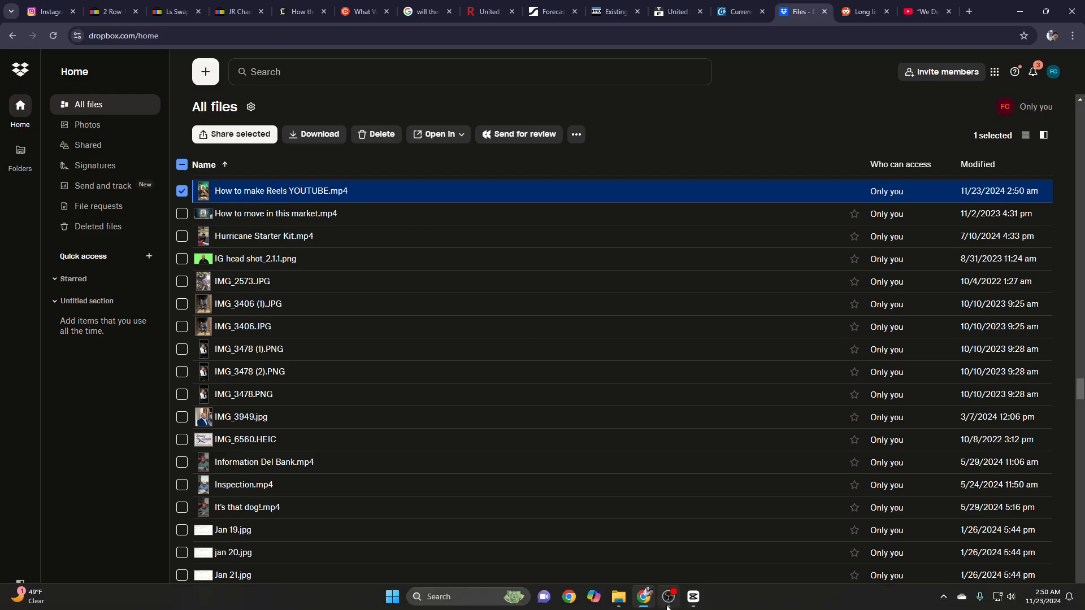
{"action": "left_click", "coordinate": [668, 596]}
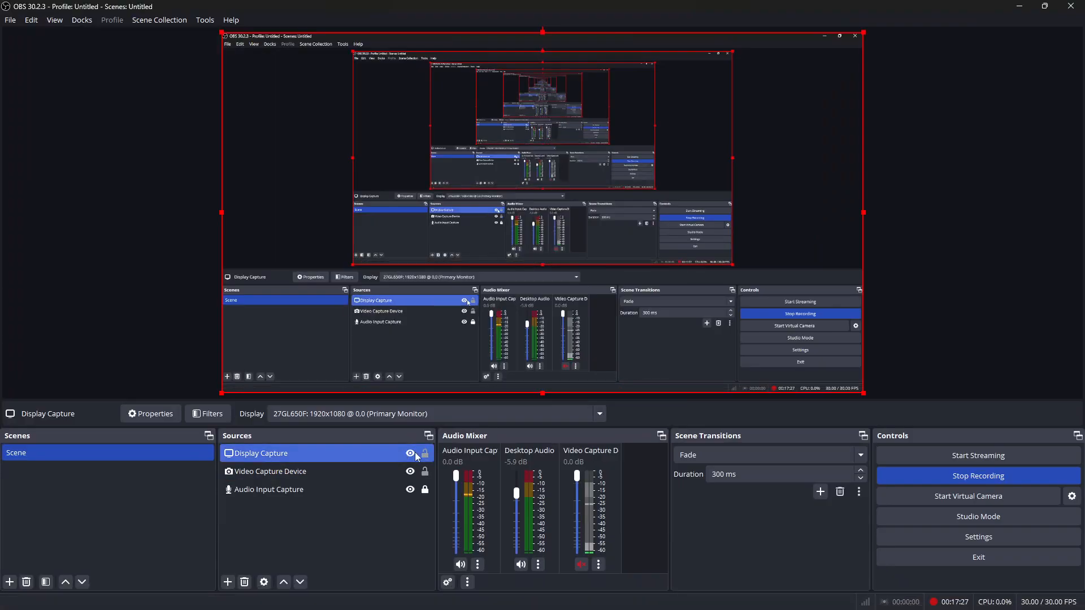